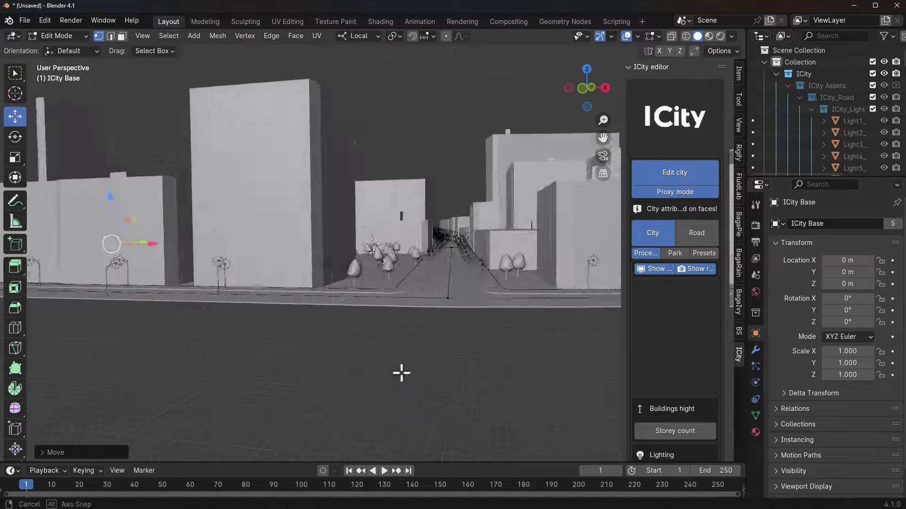
Move the outer corner vertex of the city road to reshape the street beside the corner building block.
middle_drag(401, 372, 415, 246)
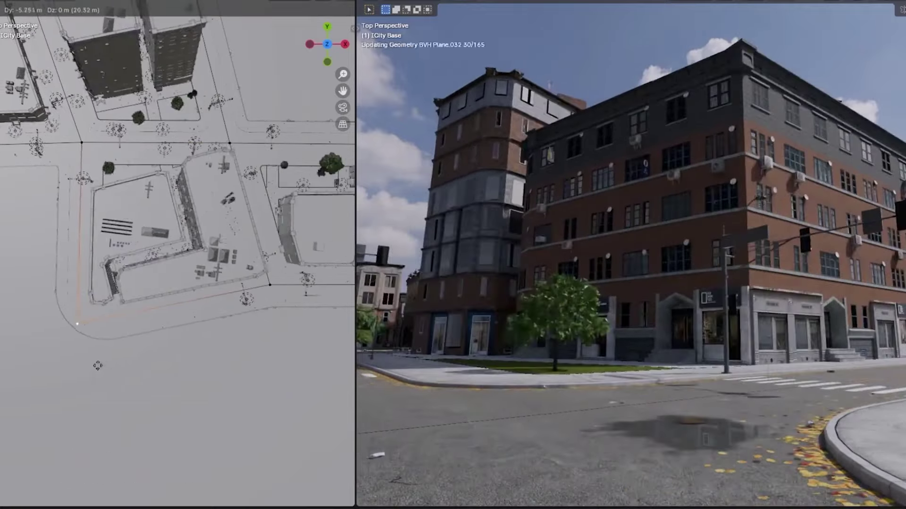
drag(98, 366, 135, 358)
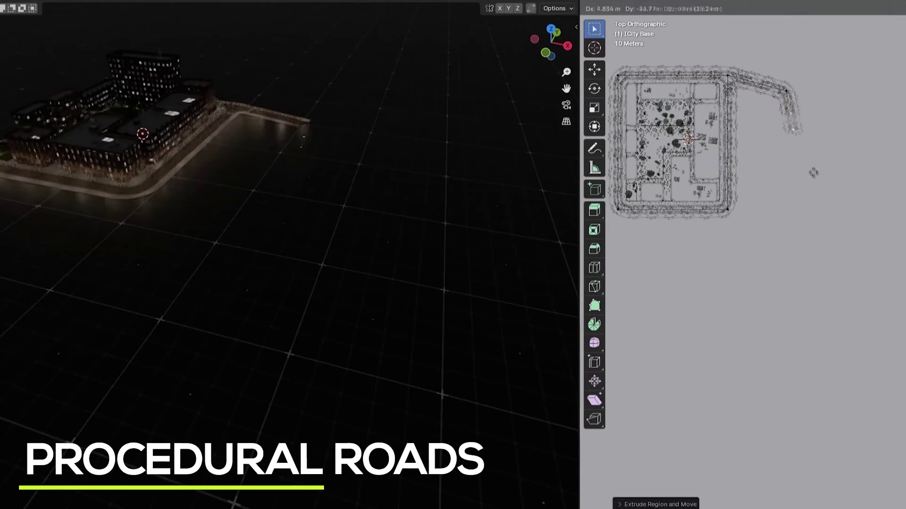
Extend the road from its open end with another segment angled back towards the existing city block.
click(808, 167)
key(e)
click(766, 237)
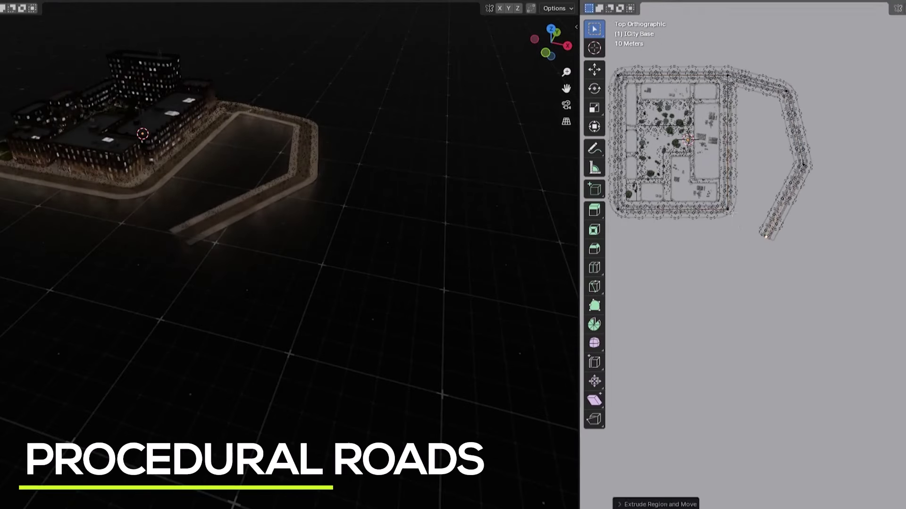
Connect the road's end to the block's corner and fill the enclosed loop with a face to create a second city block.
shift+click(727, 209)
key(f)
ctrl+click(803, 165)
ctrl+click(728, 75)
key(f)
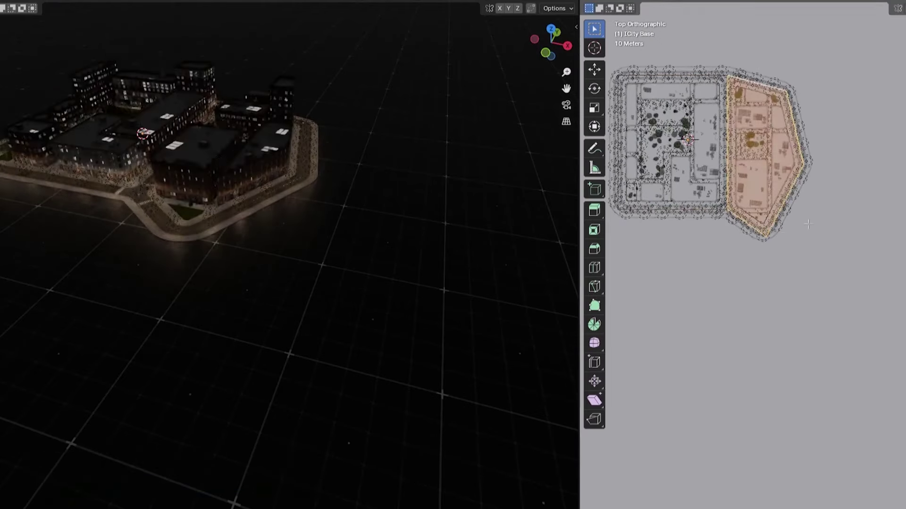
Extrude a road outward from the second block's outermost corner and continue it with another segment at a sharp angle.
click(766, 237)
key(e)
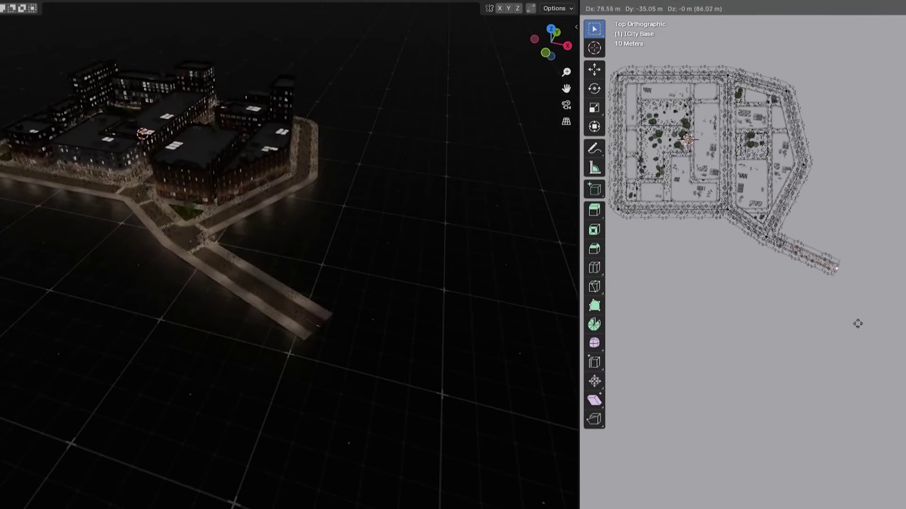
click(855, 325)
key(e)
click(798, 394)
Extrude two more branch roads from the bend in the new road to form a junction.
click(833, 268)
key(e)
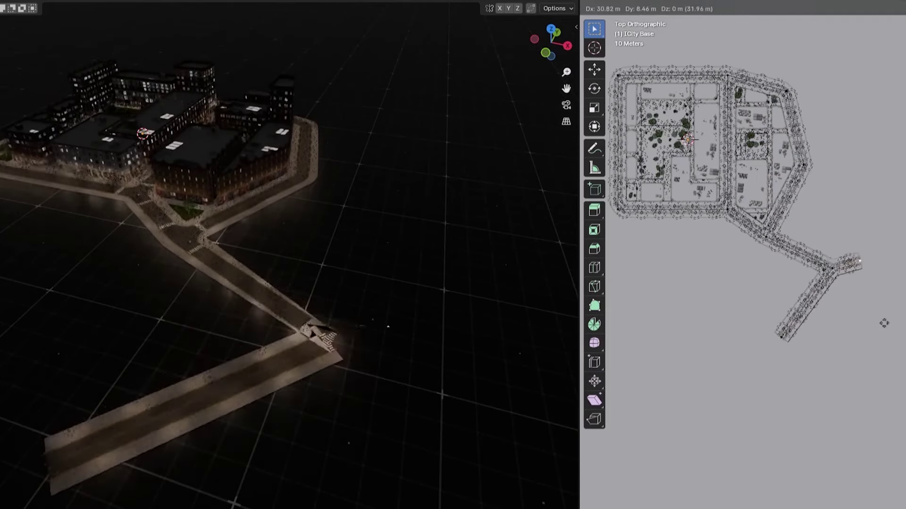
click(904, 322)
click(832, 269)
key(e)
click(882, 329)
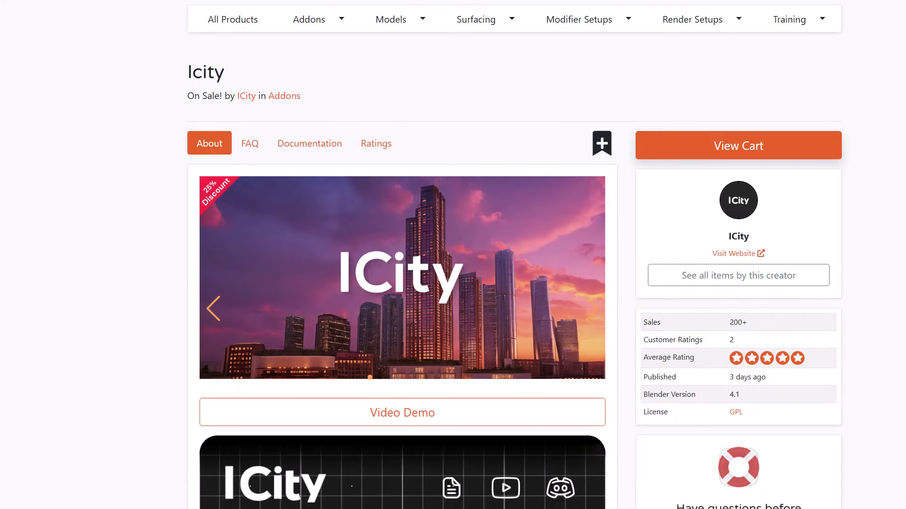
scroll(453, 255, down, 1)
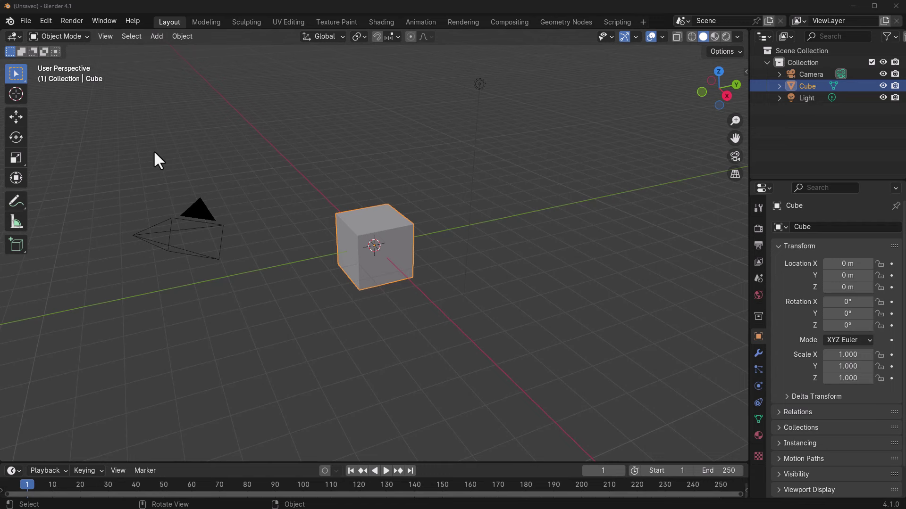
Review the enabled ICity add-on's entry in the preferences and close the preferences window.
click(46, 21)
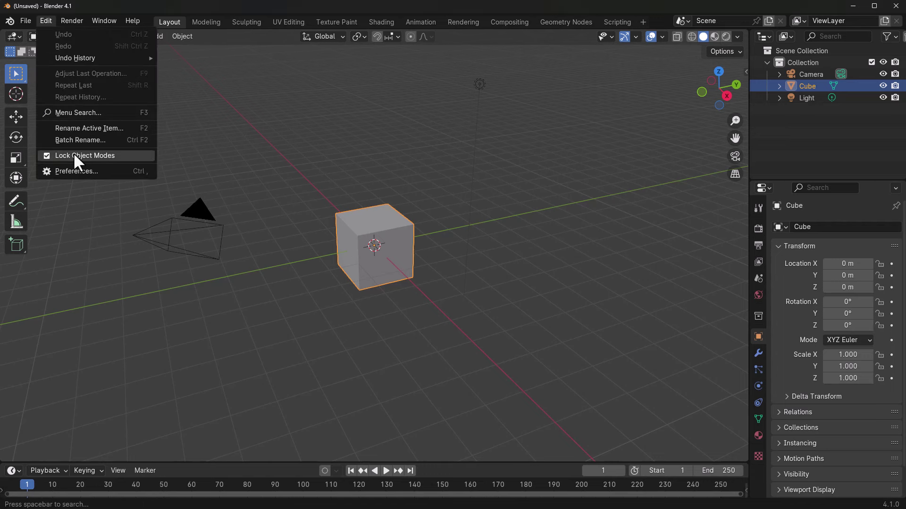
click(77, 170)
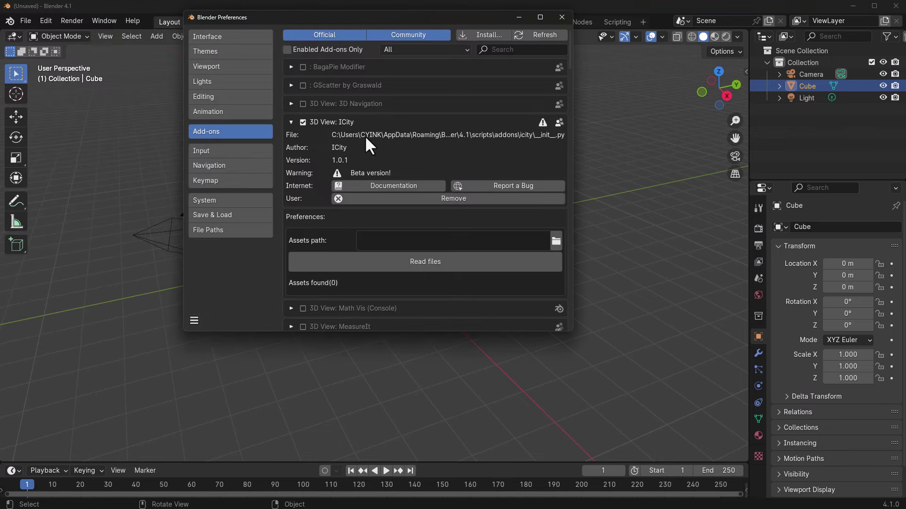
click(196, 321)
click(217, 284)
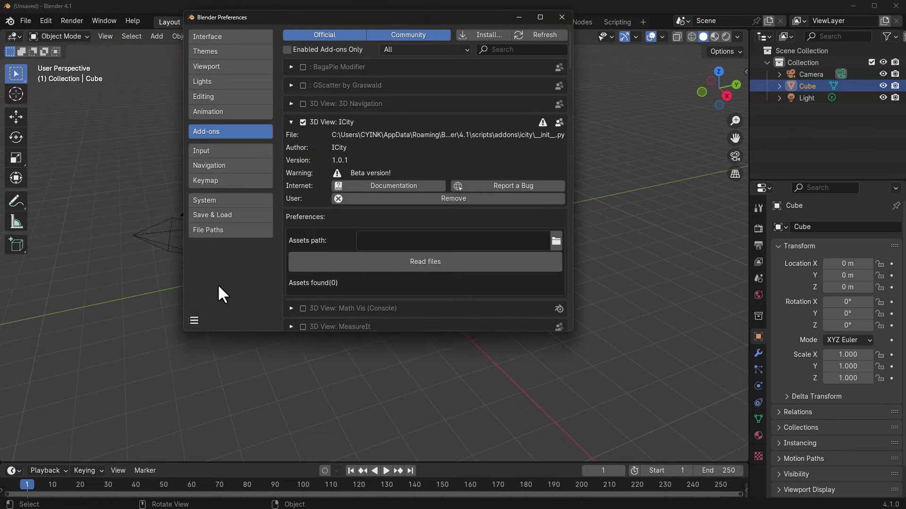
click(562, 17)
Delete the default cube from the scene.
click(520, 219)
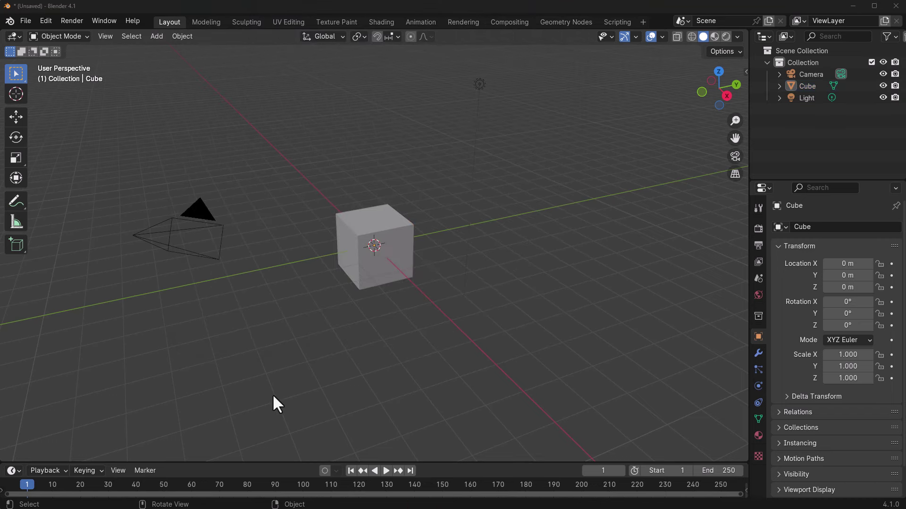
click(336, 239)
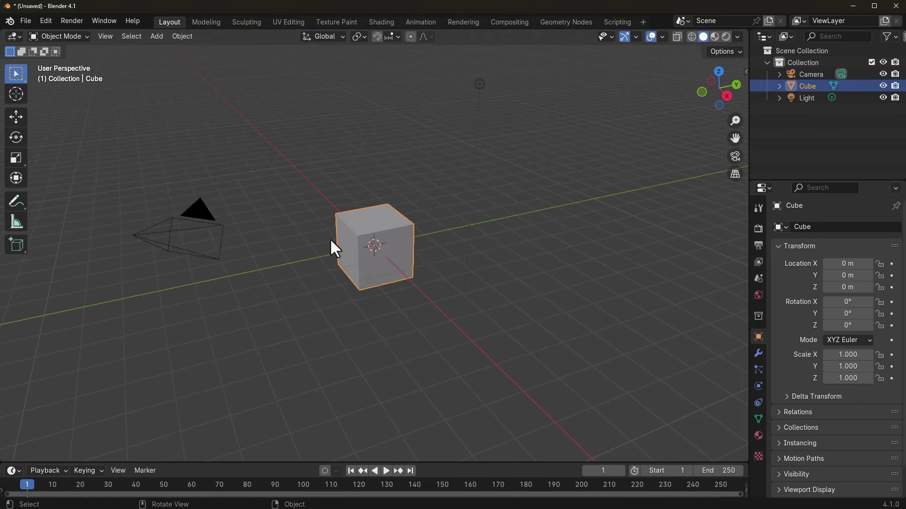
key(Delete)
Start a new city with the ICity add-on and turn off Outline in the viewport shading options.
key(n)
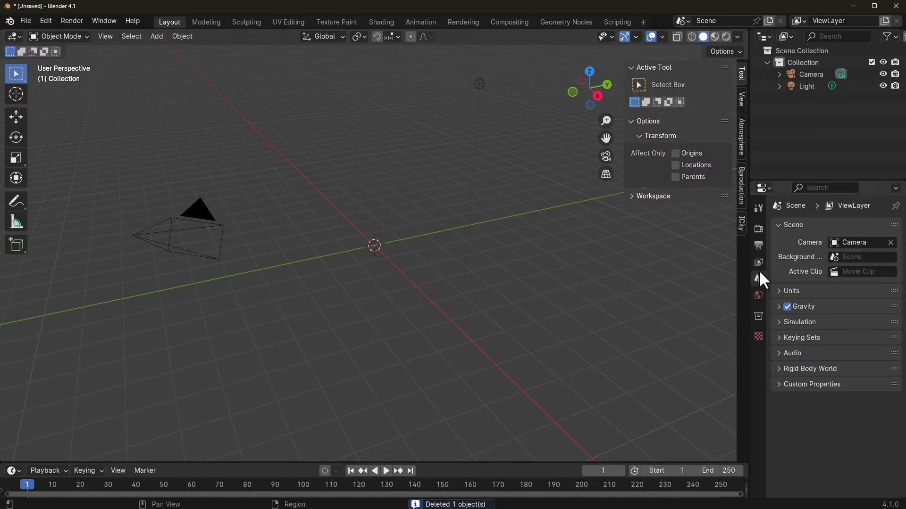
click(742, 221)
click(682, 170)
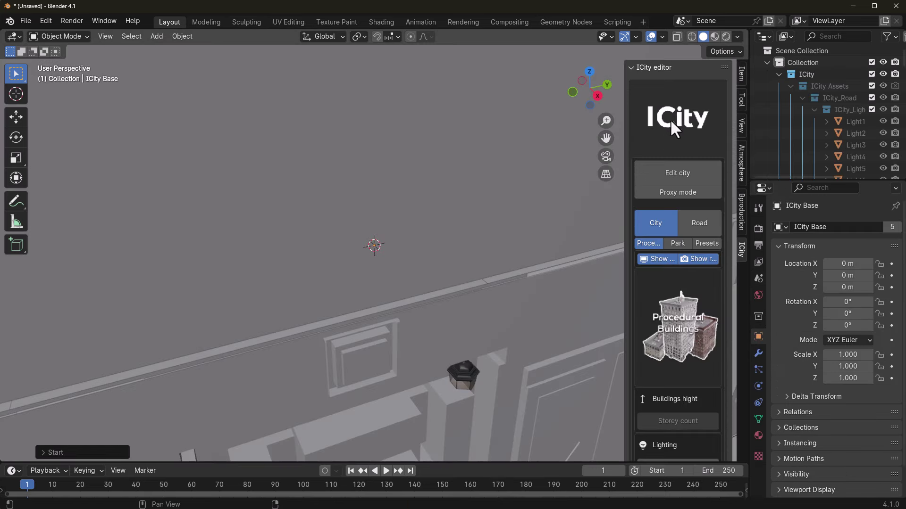
click(738, 36)
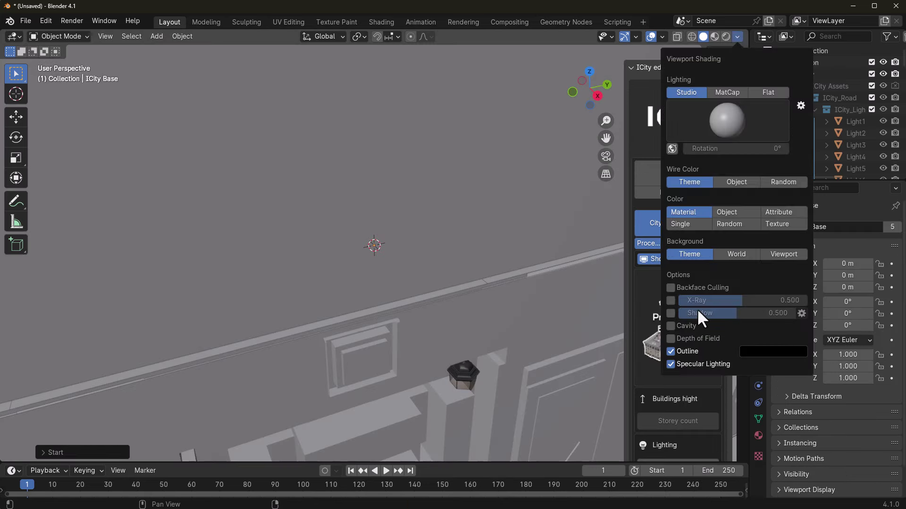
click(670, 352)
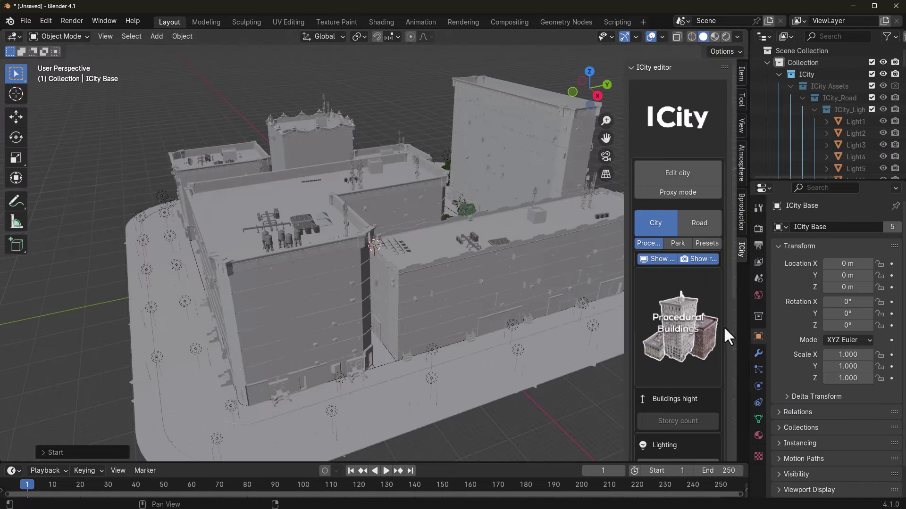
Set the render engine to Cycles with GPU Compute as the device.
click(760, 235)
click(847, 226)
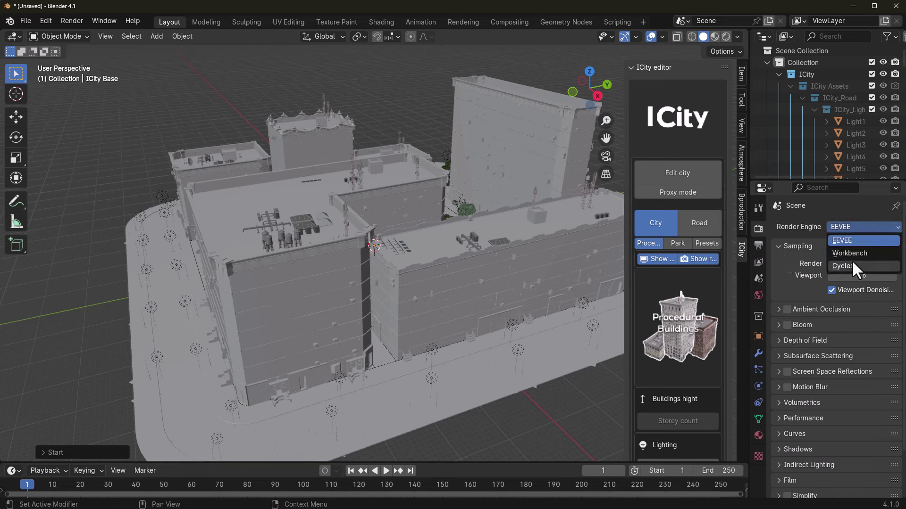
click(851, 260)
click(859, 256)
click(852, 282)
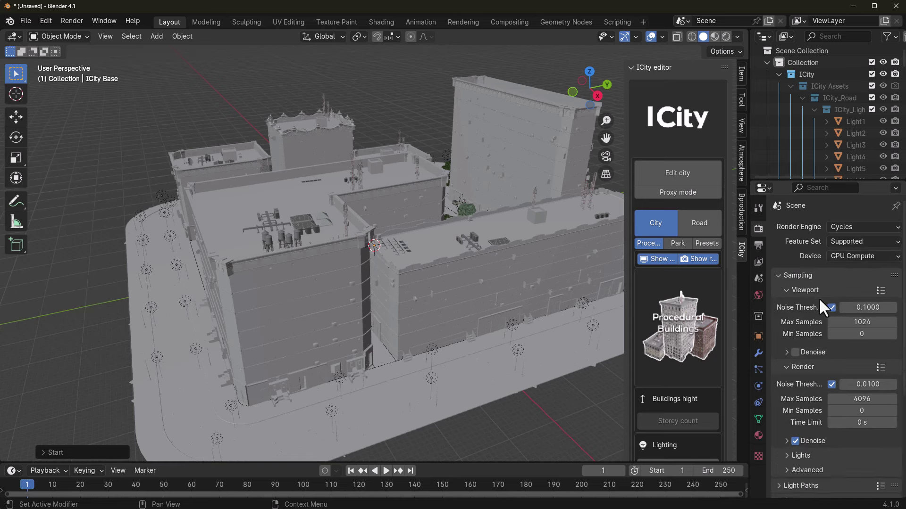
Enable Simplify for the scene, with a viewport texture limit of 256 and a maximum subdivision of 4.
scroll(816, 312, down, 8)
scroll(808, 350, down, 1)
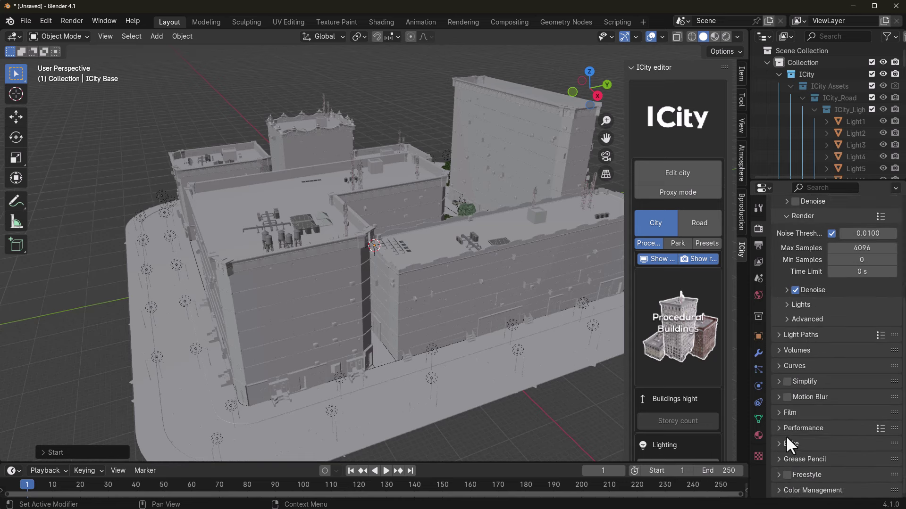
click(786, 381)
click(779, 382)
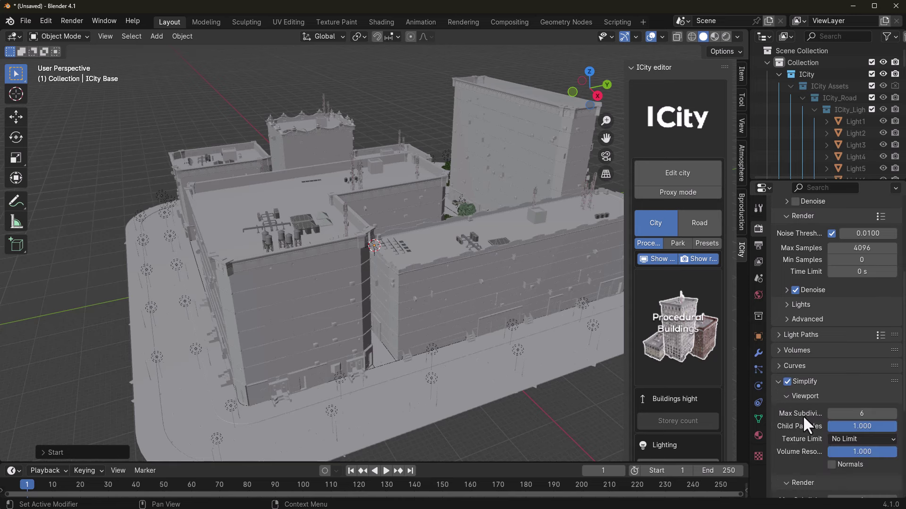
click(848, 438)
click(851, 358)
click(862, 414)
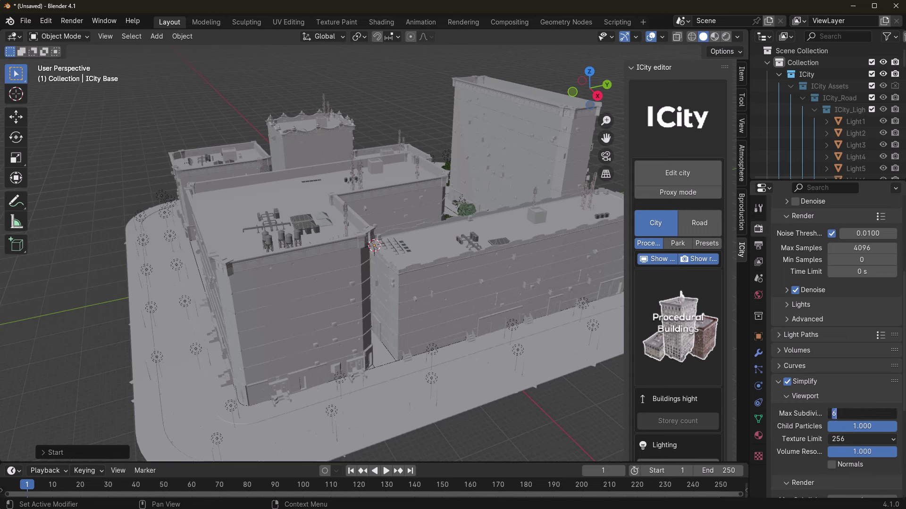
text(4)
key(Return)
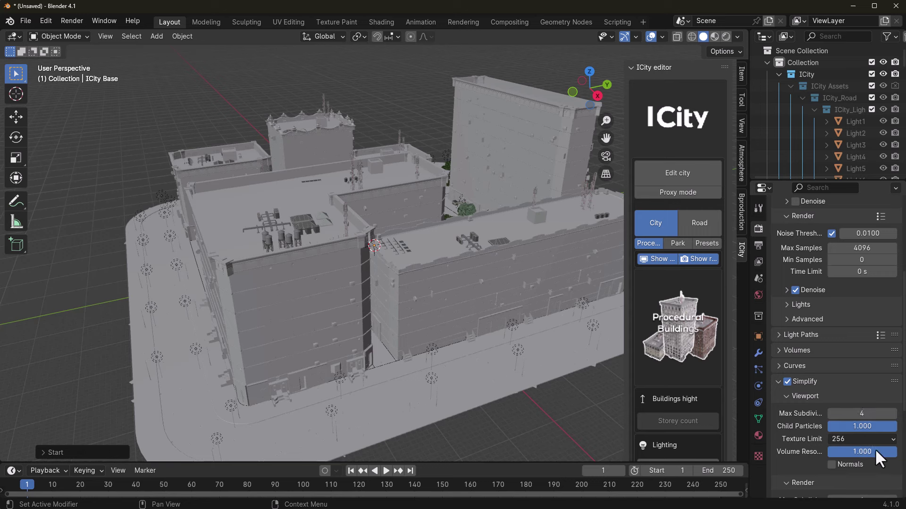
Turn on Proxy mode for the ICity city to display simplified buildings in the viewport.
middle_drag(327, 317, 459, 310)
scroll(451, 329, up, 4)
scroll(452, 329, down, 7)
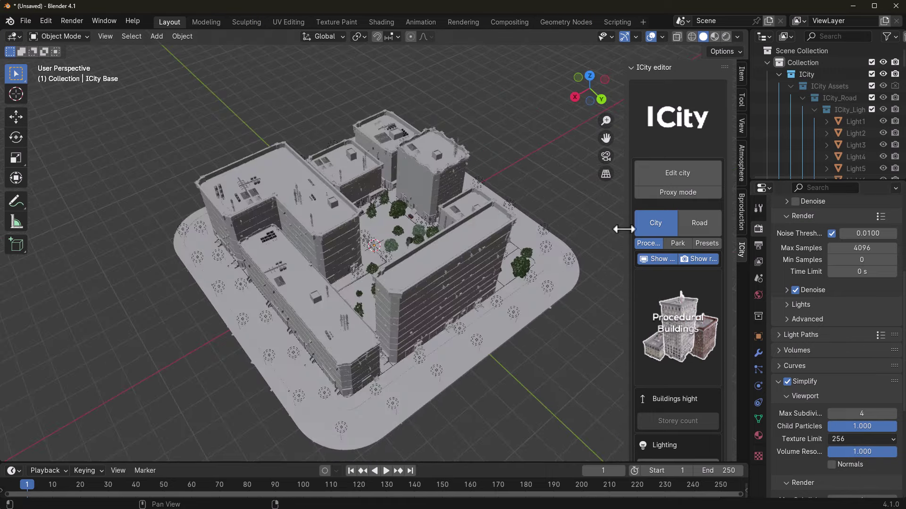
click(662, 197)
middle_drag(602, 223, 576, 307)
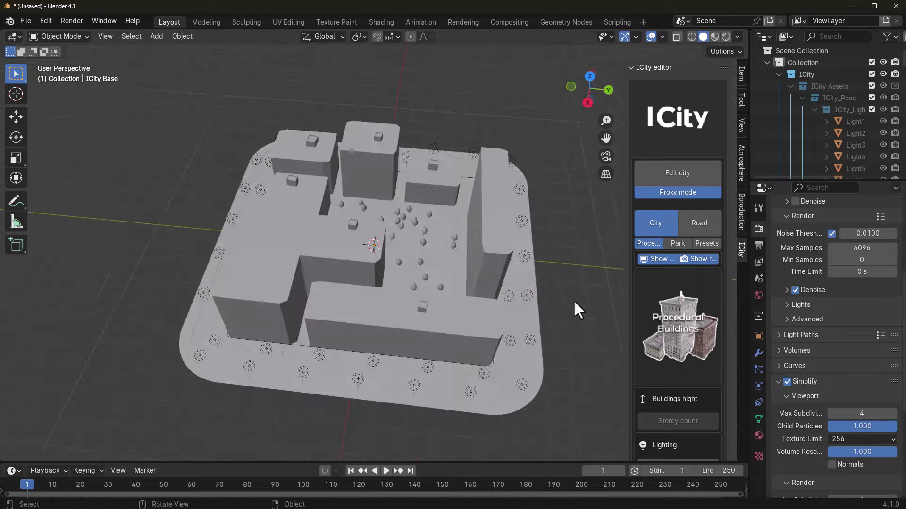
Start editing the city and select a corner vertex of the base outline.
click(686, 173)
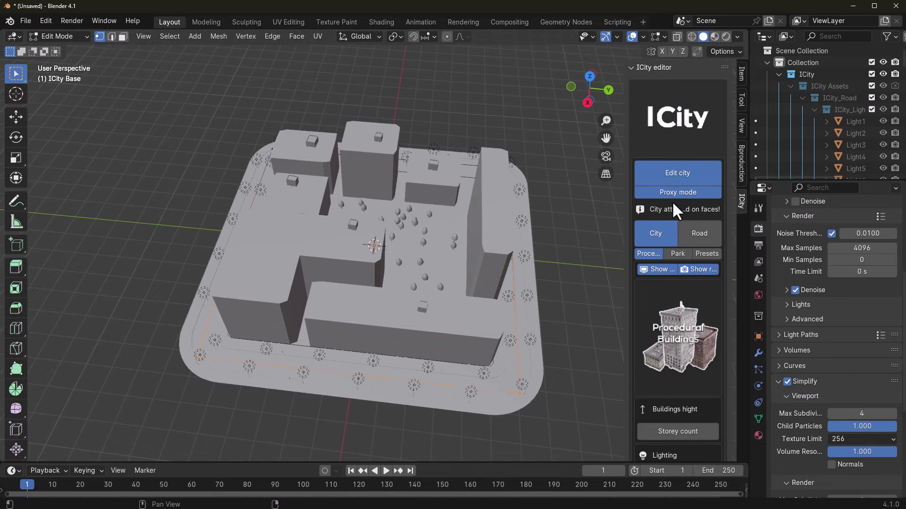
middle_drag(449, 292, 455, 319)
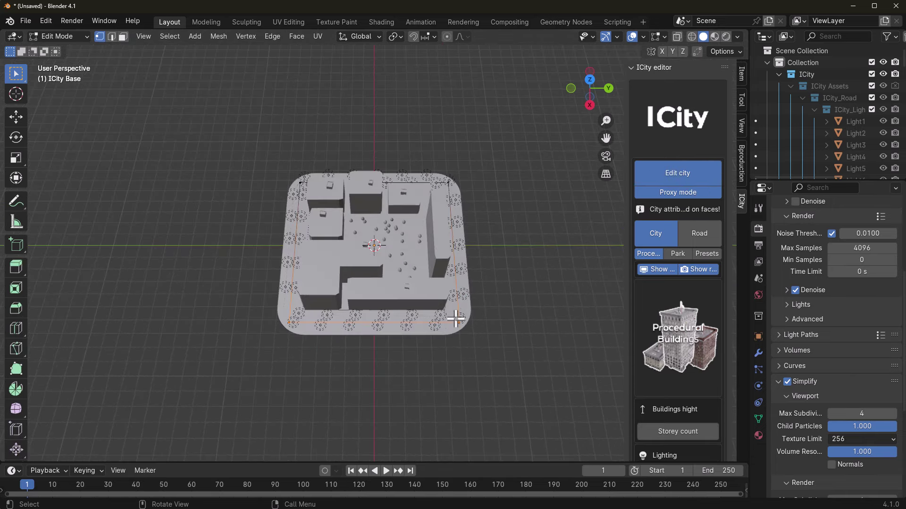
click(493, 343)
middle_drag(499, 347, 492, 367)
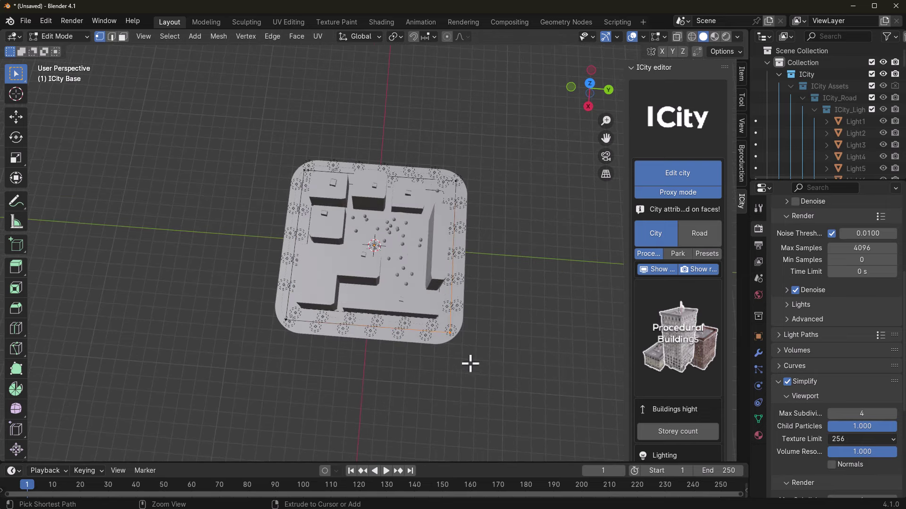
Split the city base into two blocks with a centred loop cut along its X direction.
key(ctrl+r)
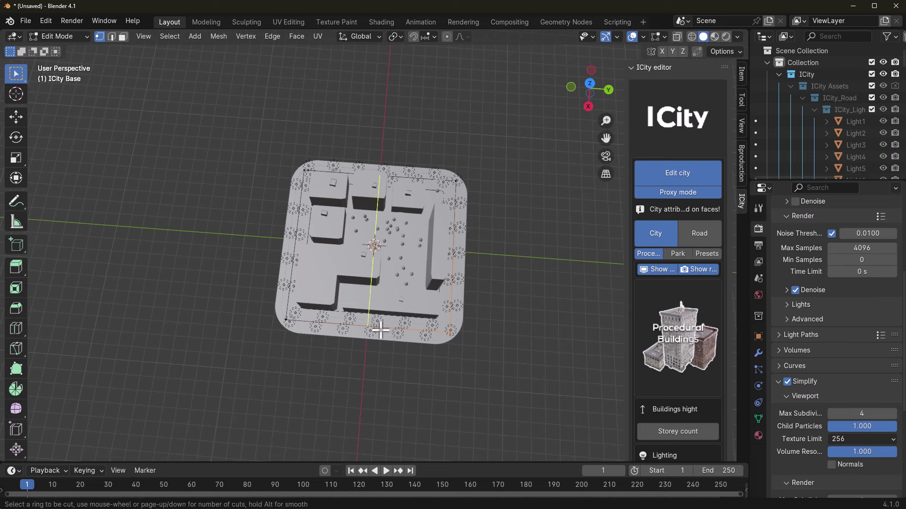
click(380, 330)
right_click(380, 330)
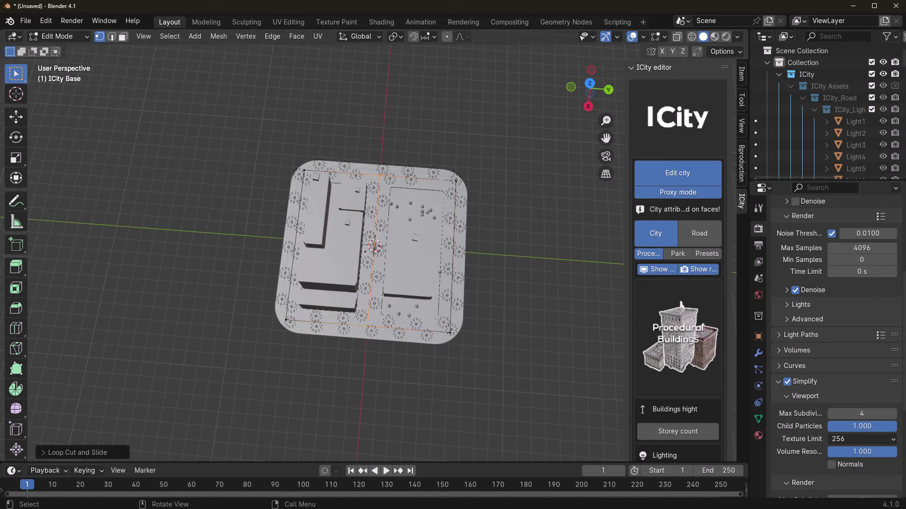
Add a second centred loop cut perpendicular to the first, dividing the city base into four blocks.
middle_drag(382, 292, 279, 288)
scroll(368, 354, up, 3)
middle_drag(368, 356, 362, 320)
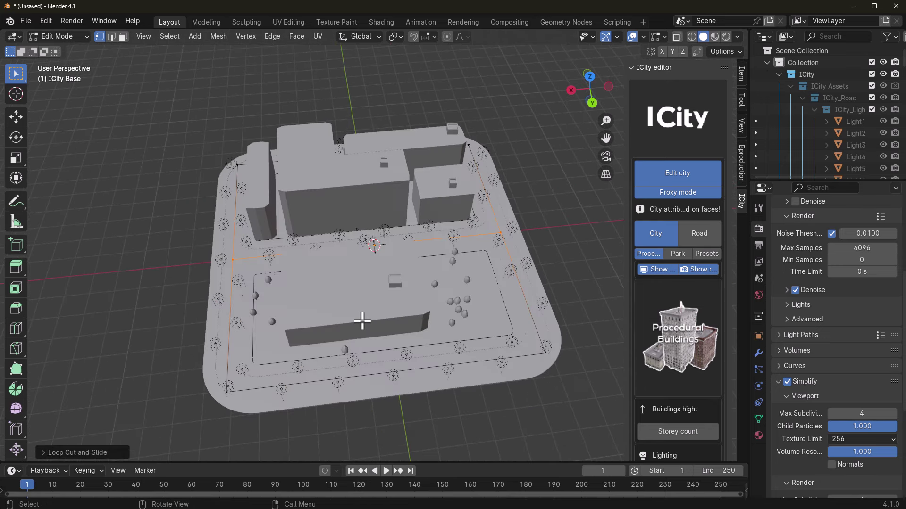
key(ctrl+r)
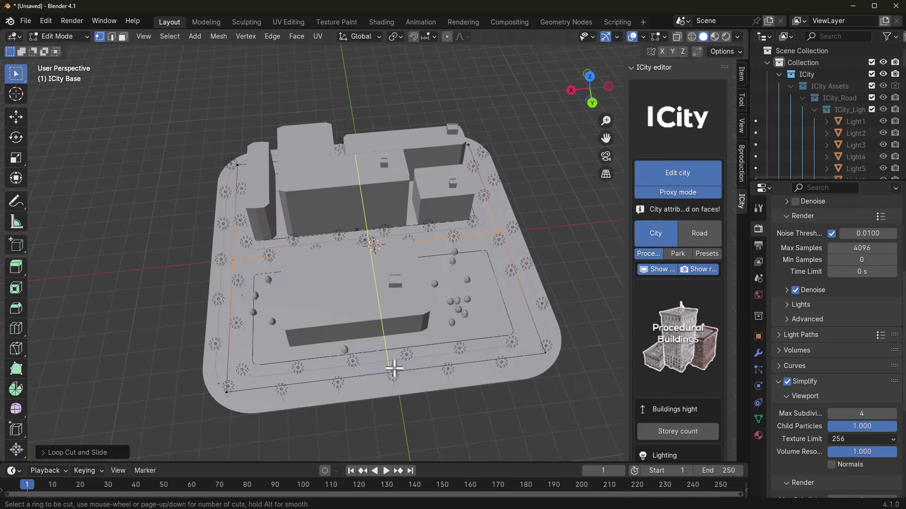
click(394, 368)
right_click(391, 366)
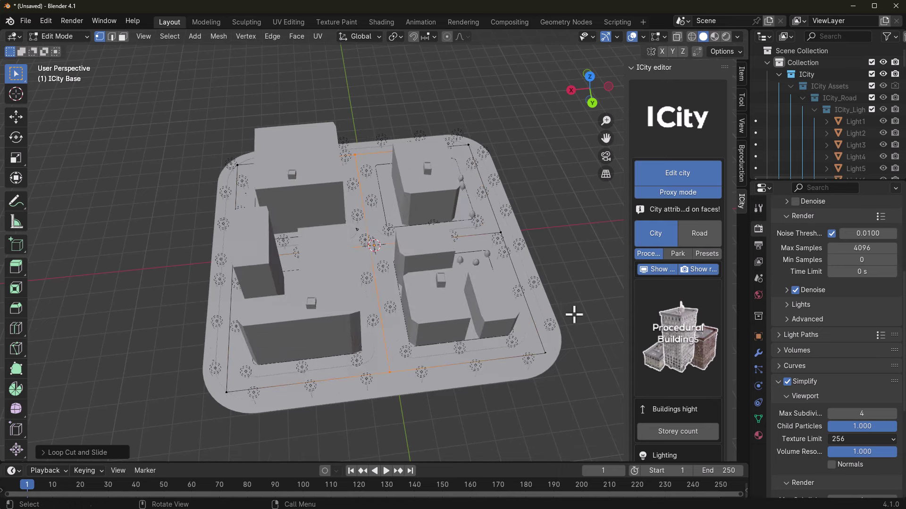
Select all vertices along the base's outer side at negative X and move them farther outward along X to lengthen the blocks.
scroll(574, 314, down, 3)
middle_drag(546, 324, 504, 311)
drag(516, 83, 362, 423)
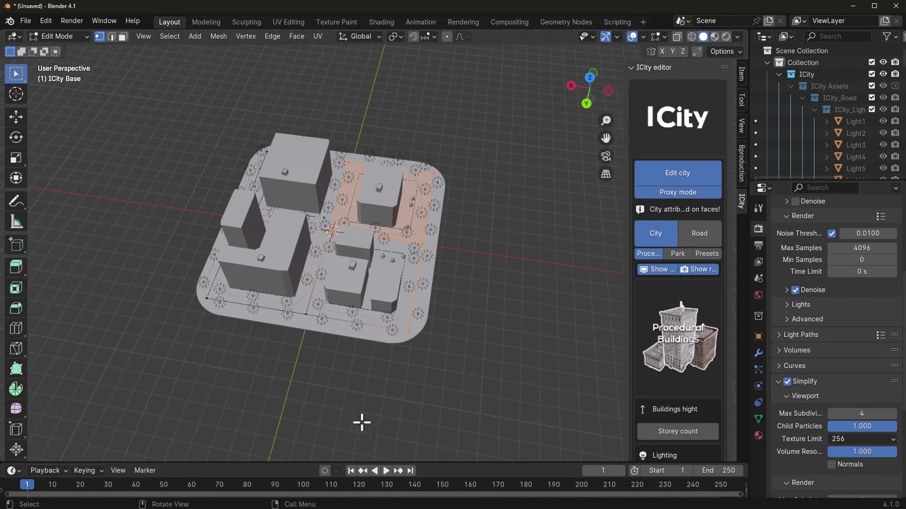
middle_drag(362, 423, 452, 97)
drag(471, 69, 411, 378)
middle_drag(410, 378, 391, 375)
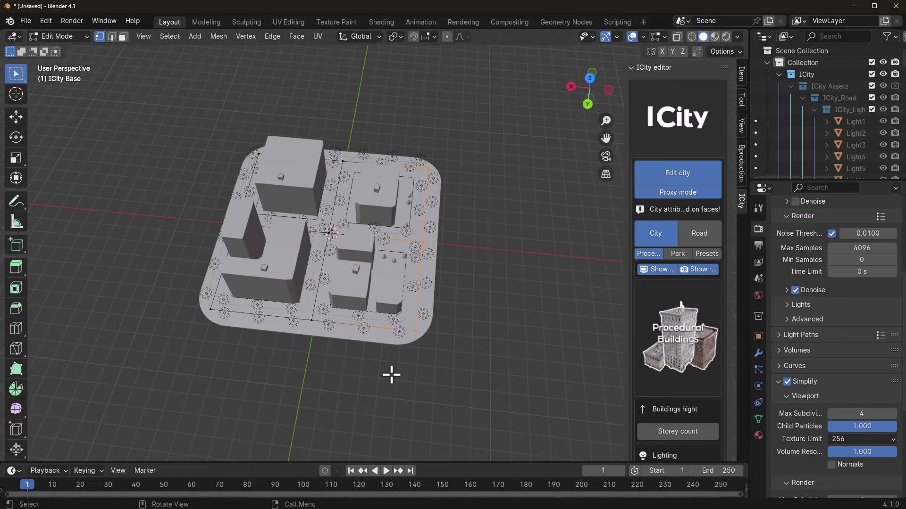
click(16, 116)
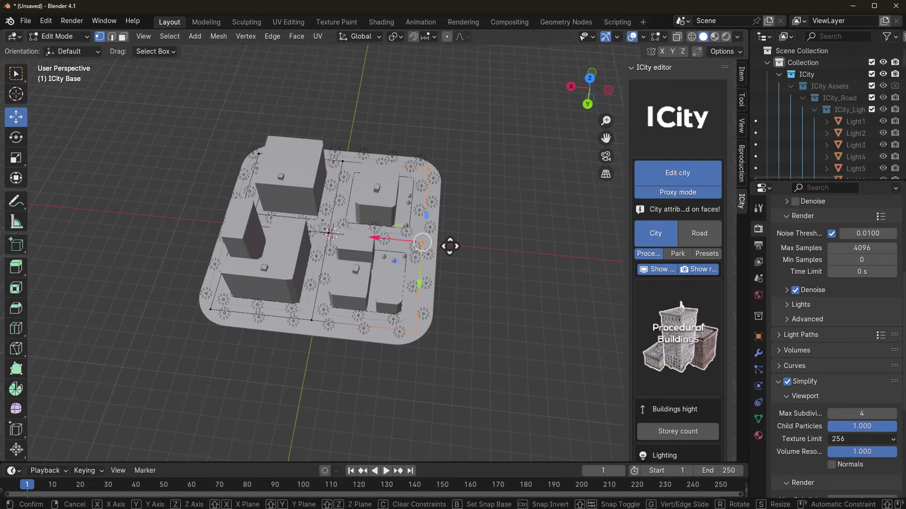
key(g)
key(x)
click(465, 277)
shift+middle_drag(421, 336, 294, 343)
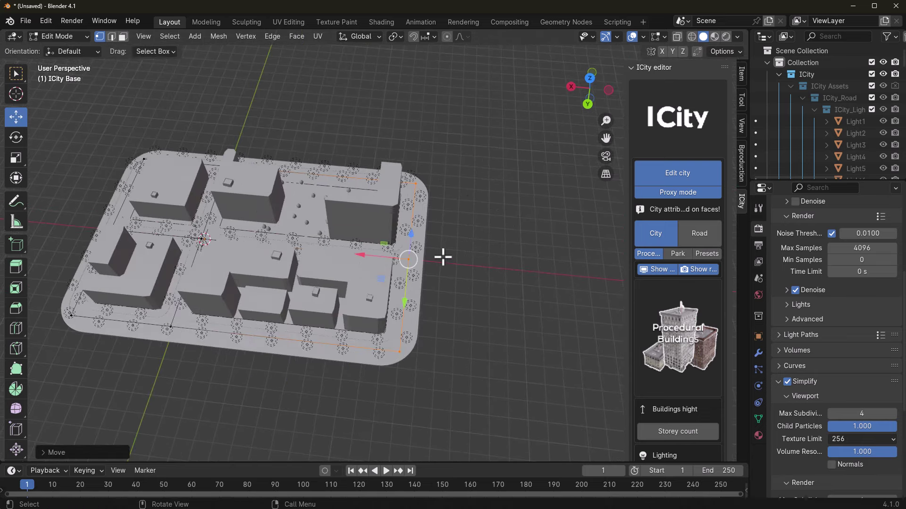
Pull the middle vertex of the extended side outward along X and the loop-cut vertex of the adjacent side outward along Y.
click(408, 259)
drag(380, 254, 441, 259)
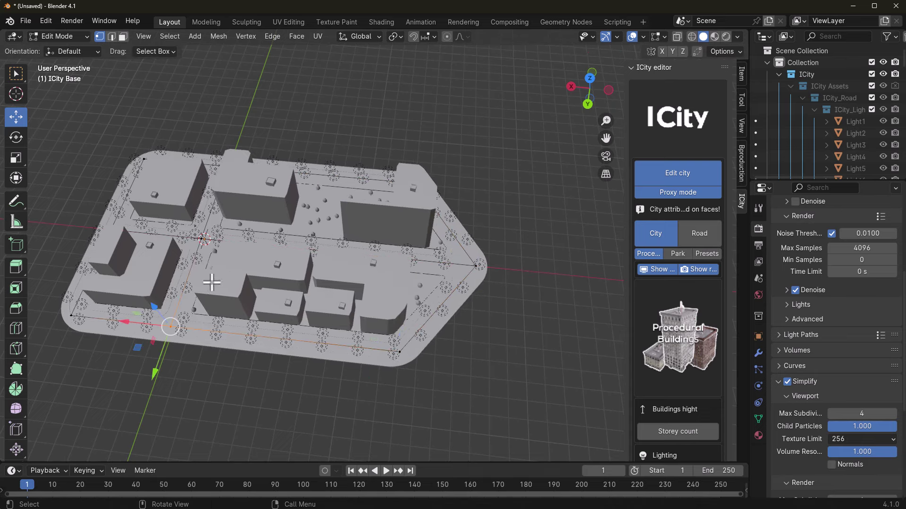
middle_drag(211, 283, 317, 344)
drag(318, 344, 334, 400)
middle_drag(333, 400, 270, 173)
Extrude the short outer edge of the small corner block about 160 m along negative Y to form a new city strip.
click(111, 37)
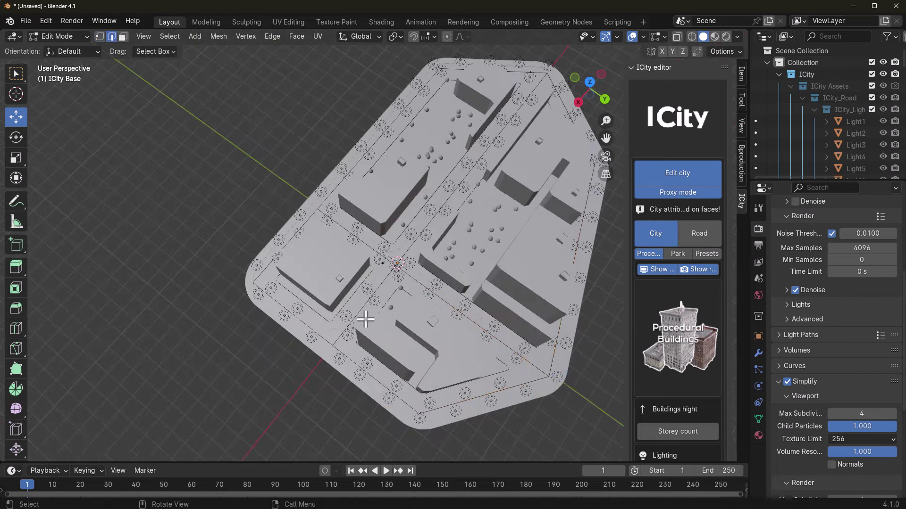
click(296, 237)
shift+middle_drag(324, 267, 439, 378)
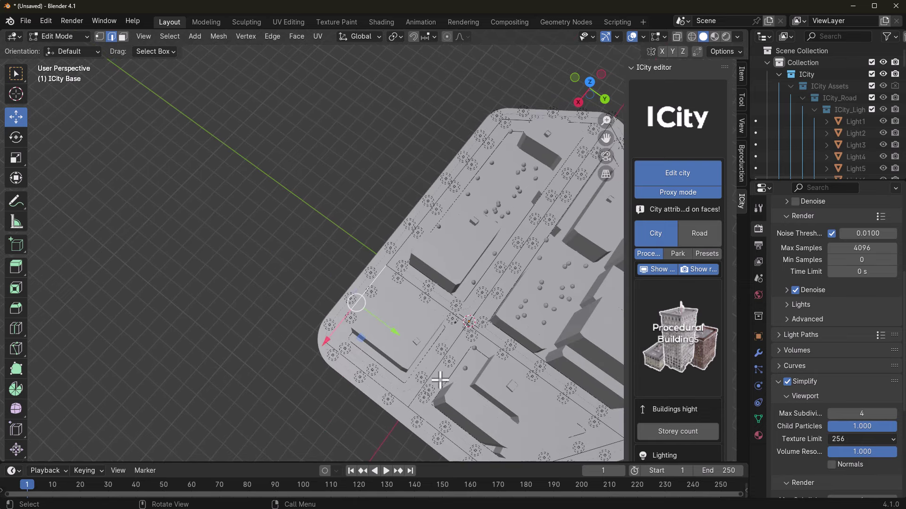
key(g)
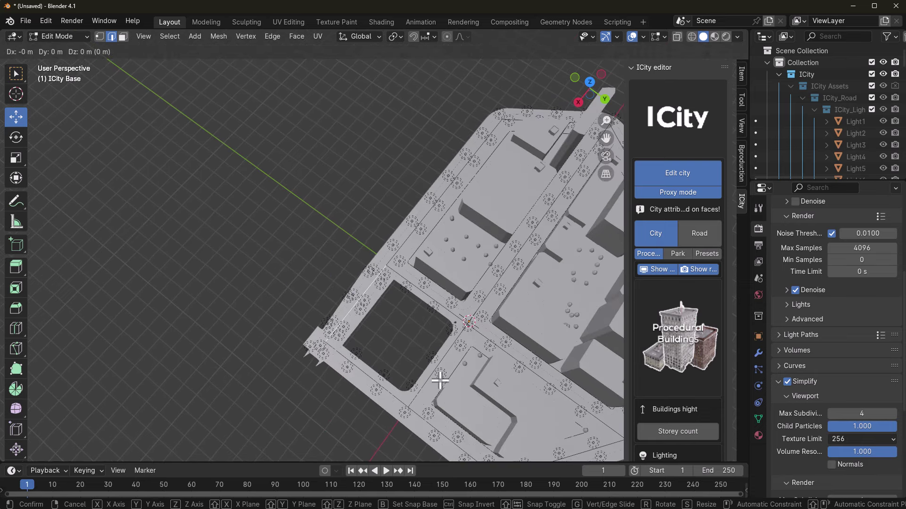
key(y)
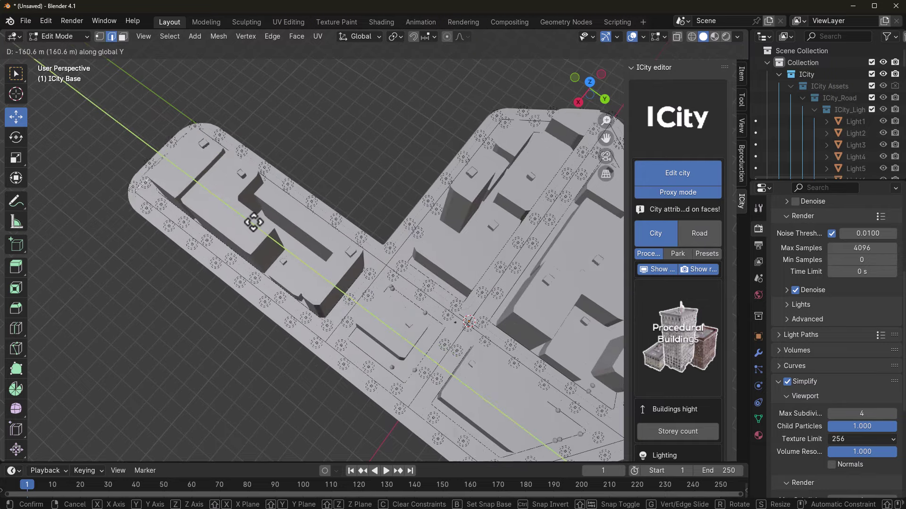
click(254, 222)
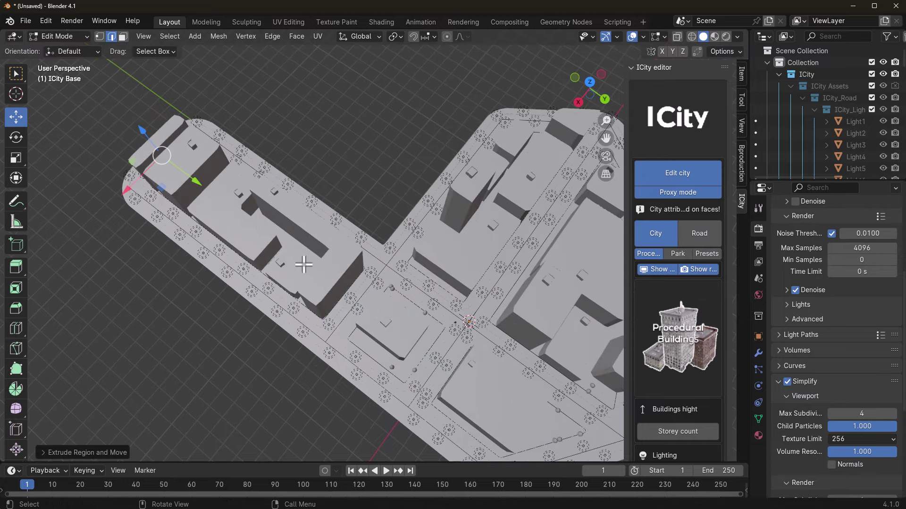
Divide the newly extruded strip into two blocks with a centred loop cut across it.
key(ctrl+r)
click(271, 278)
right_click(271, 278)
Select the inner corner vertex where the strip meets the main base and move it outward to widen the junction.
middle_drag(271, 277, 378, 277)
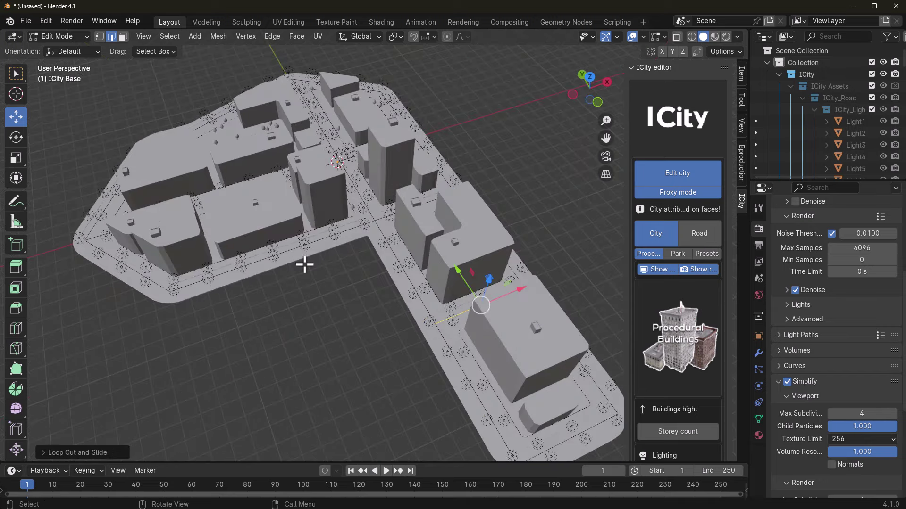
middle_drag(318, 287, 281, 283)
key(1)
drag(302, 283, 415, 197)
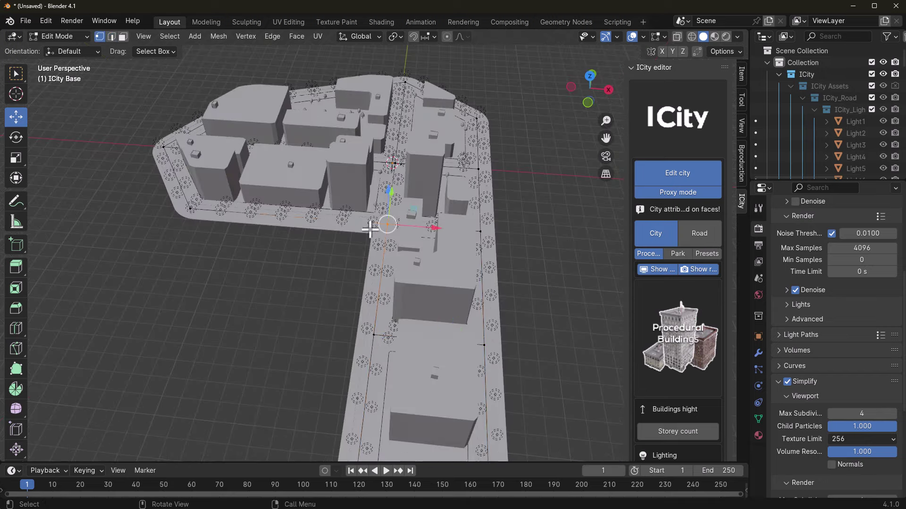
drag(363, 219, 350, 222)
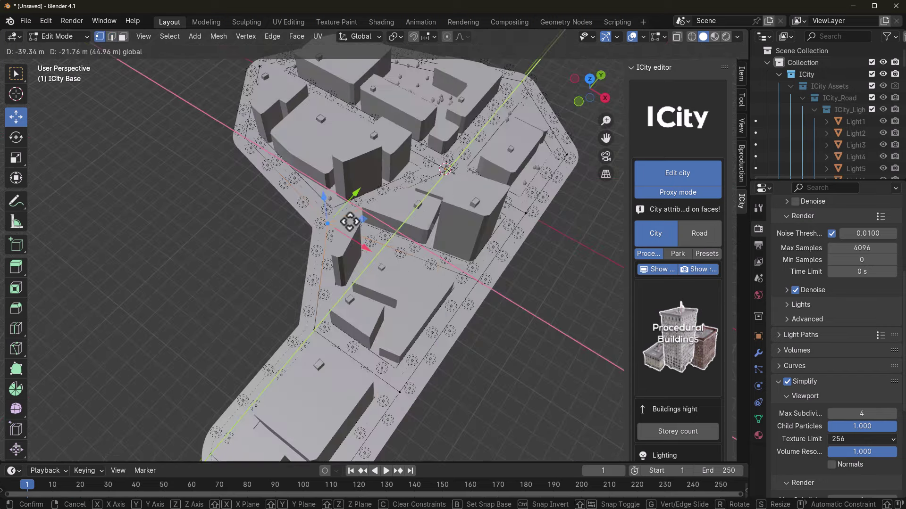
click(334, 226)
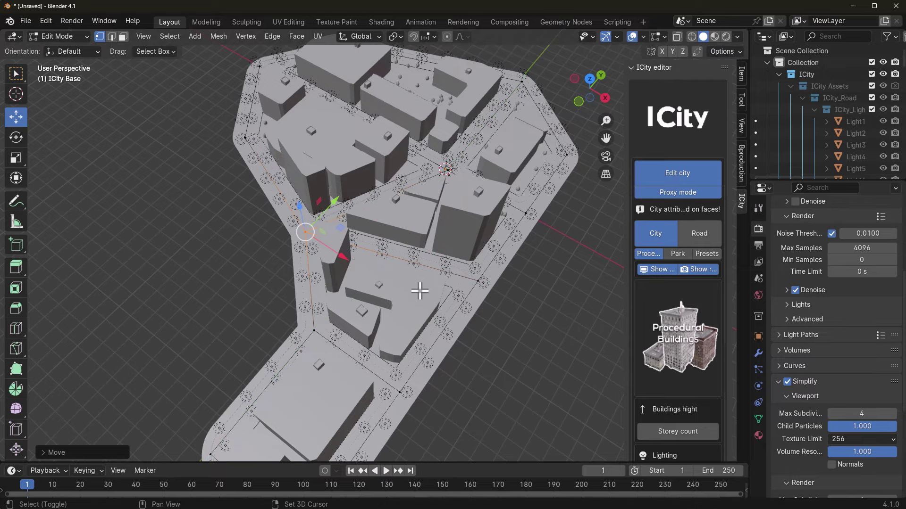
Shift the strip's loop-cut vertex on the same side about 7 m along negative X.
shift+middle_drag(419, 289, 465, 326)
key(g)
key(x)
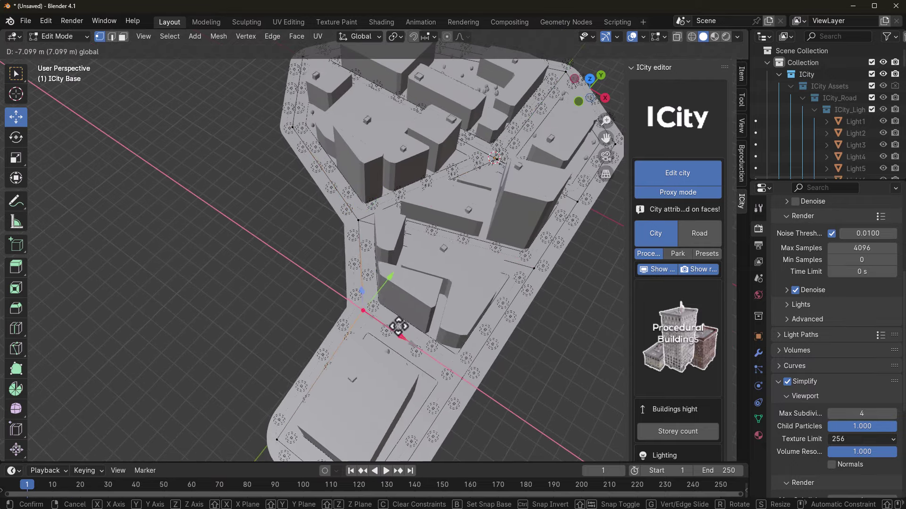
click(396, 326)
Select the two neighbouring vertices on the strip's opposite side and move them about 30 m along positive X.
shift+middle_drag(511, 420, 467, 376)
click(374, 297)
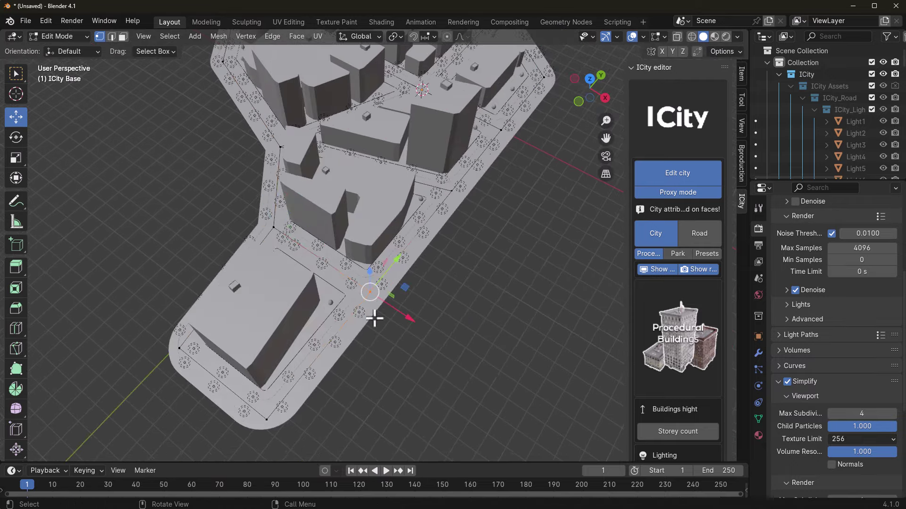
shift+middle_drag(380, 330, 350, 329)
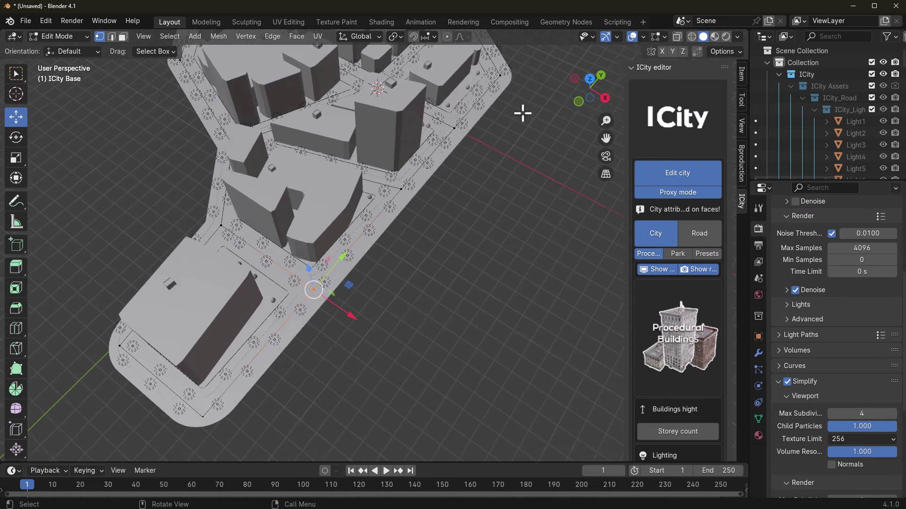
key(g)
key(x)
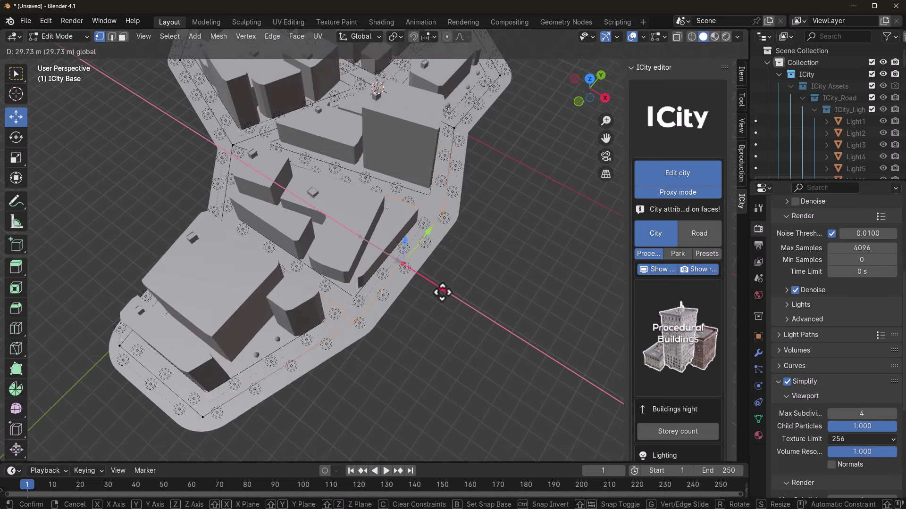
click(442, 293)
Pull the next outline vertex, where the main base's centre road ends, outward along X to smooth the boundary.
shift+middle_drag(445, 279, 440, 389)
click(392, 283)
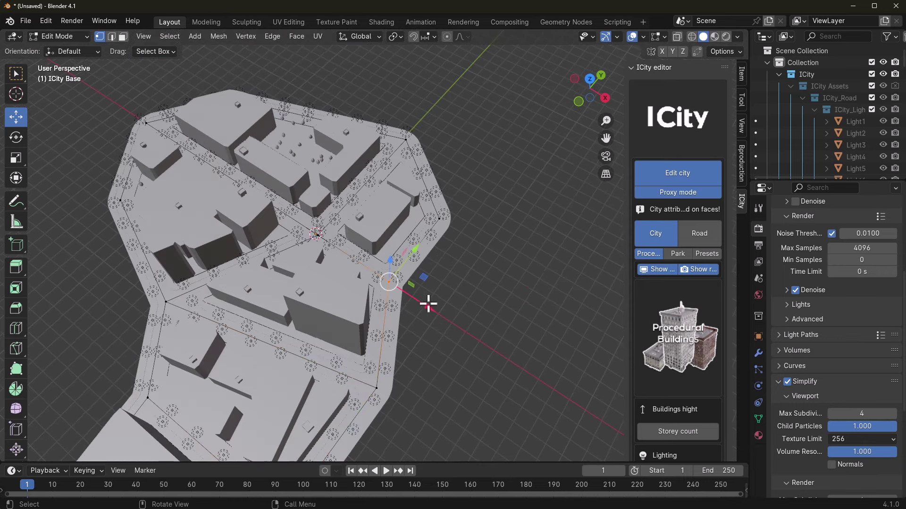
drag(426, 278, 456, 291)
Extrude an outer edge of the base outward to add another city block.
scroll(303, 267, down, 3)
middle_drag(303, 295, 372, 283)
key(e)
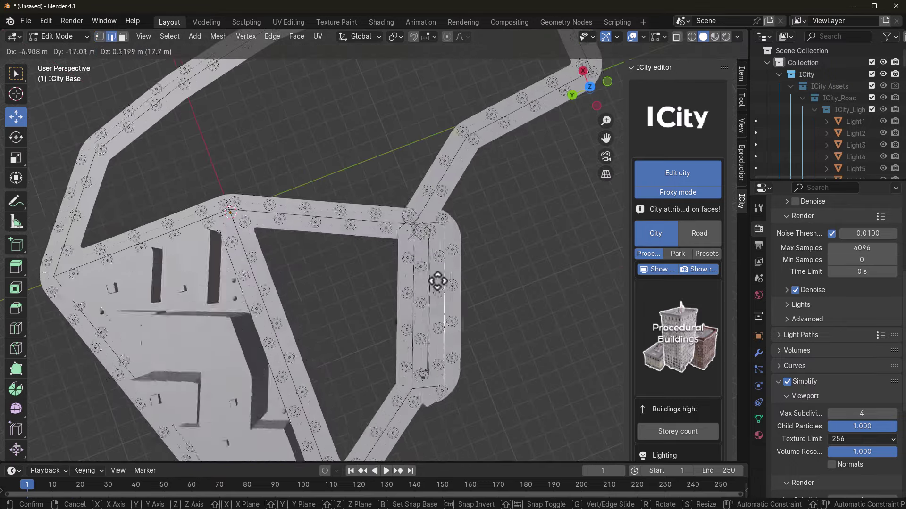
click(529, 282)
Examine the extended city's proxy buildings, roads and new end block from several angles.
middle_drag(392, 303, 340, 235)
scroll(340, 234, down, 3)
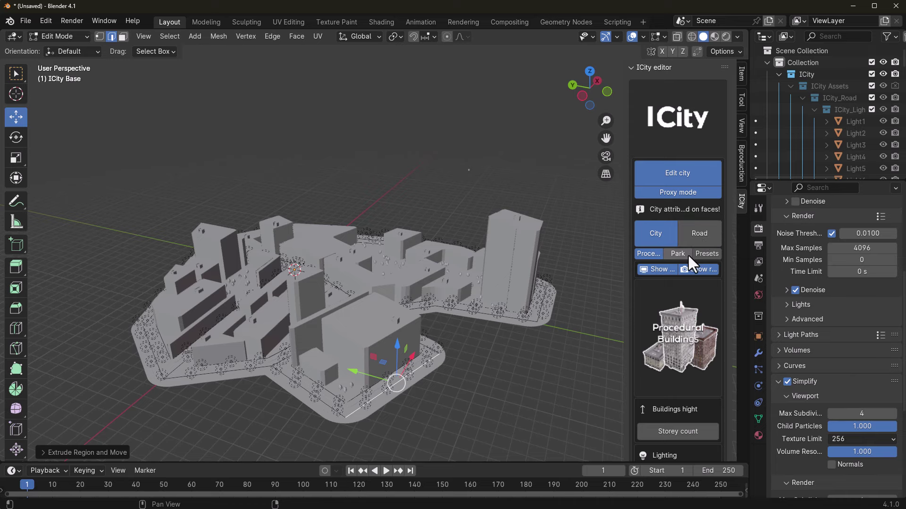
scroll(294, 397, down, 2)
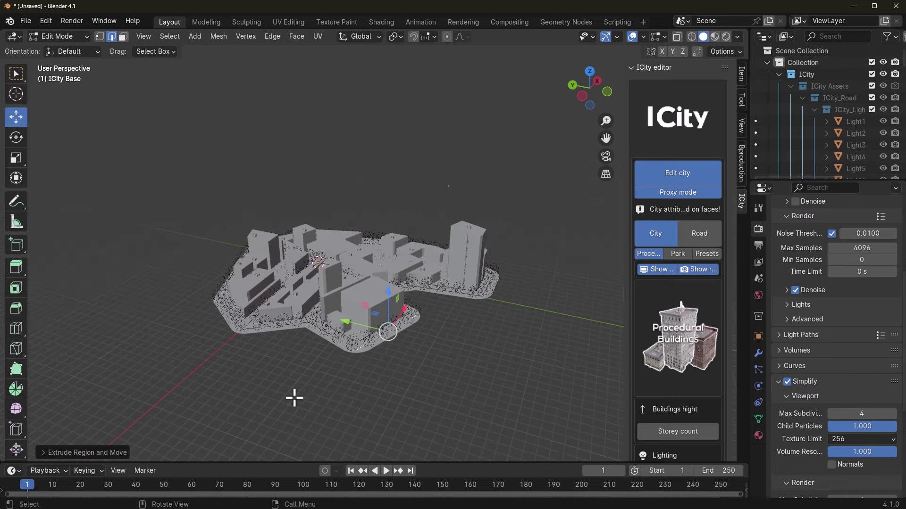
scroll(300, 394, up, 4)
middle_drag(330, 425, 325, 417)
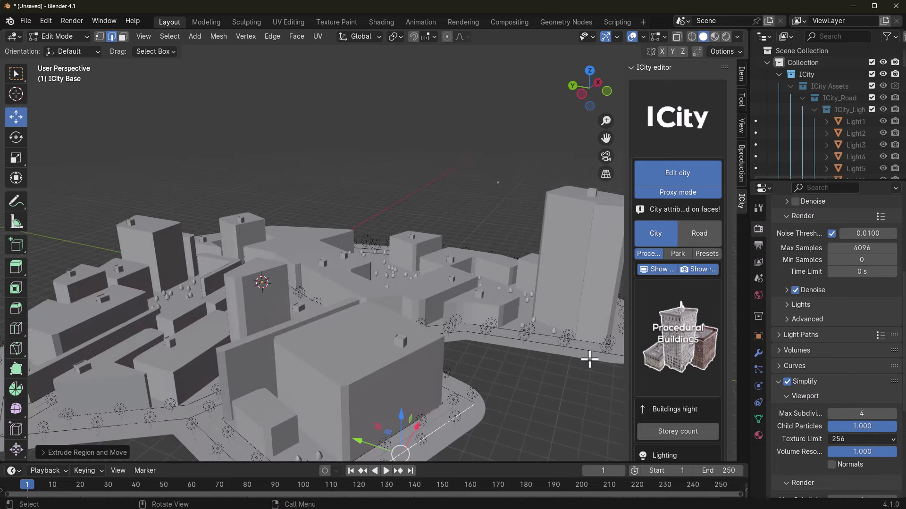
shift+middle_drag(435, 366, 443, 314)
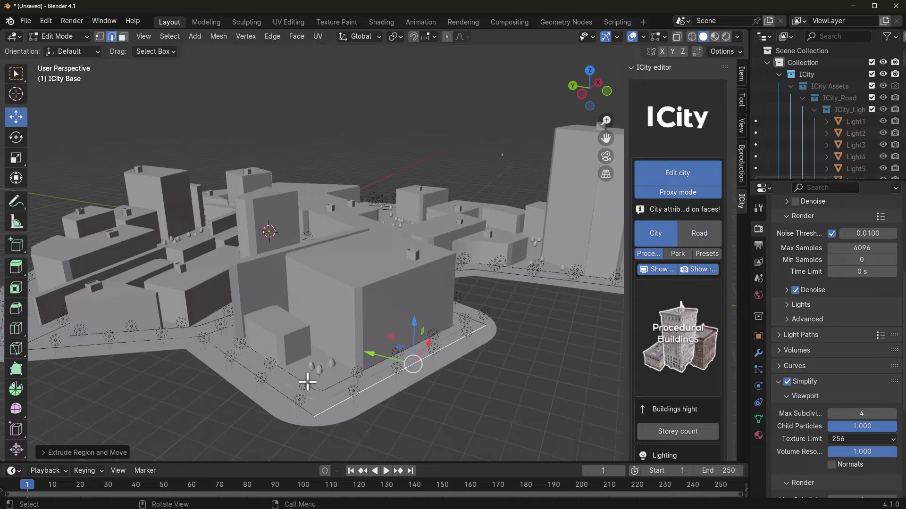
middle_drag(285, 381, 315, 389)
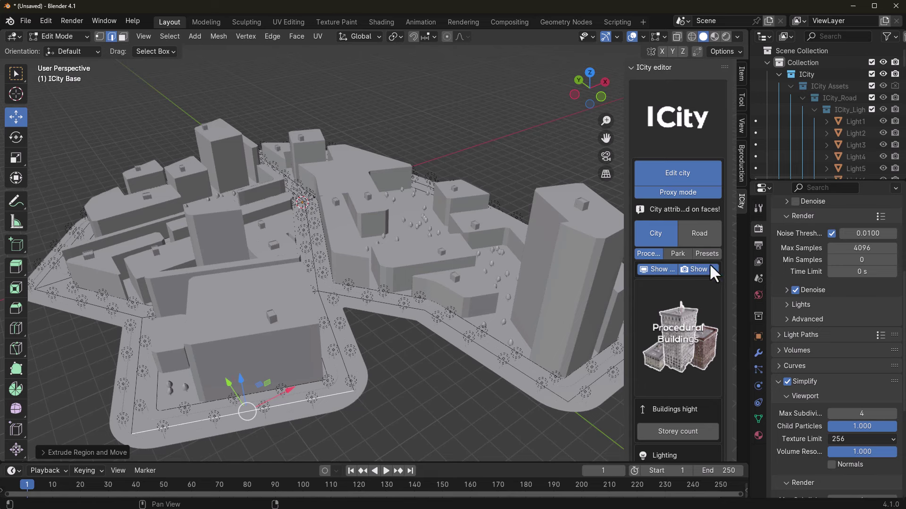
Select every face of the city base and assign the Default_Park 03_ICity park to all of them.
click(678, 257)
scroll(262, 268, down, 5)
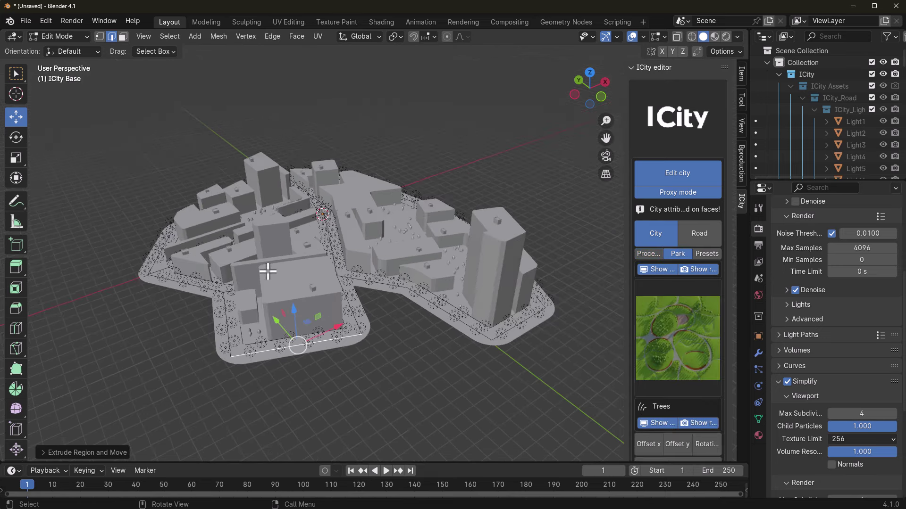
key(a)
scroll(395, 338, up, 3)
shift+middle_drag(420, 337, 449, 326)
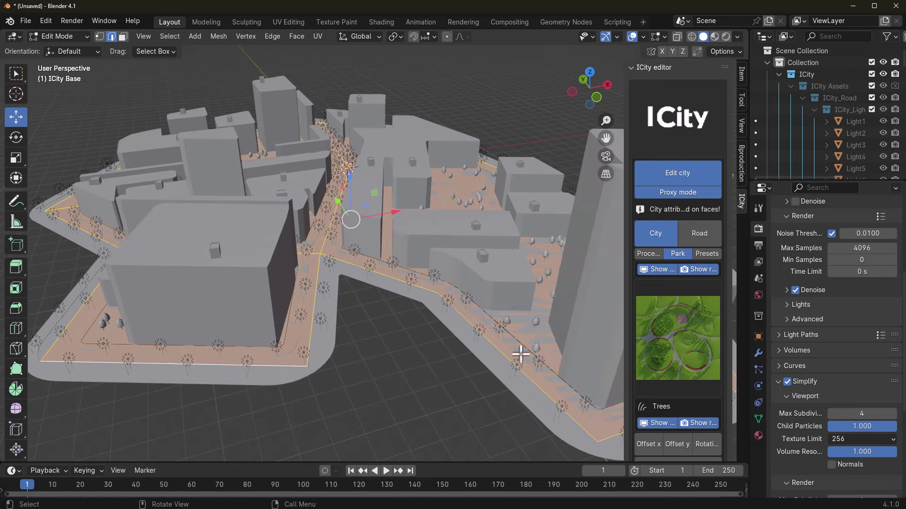
scroll(152, 154, down, 3)
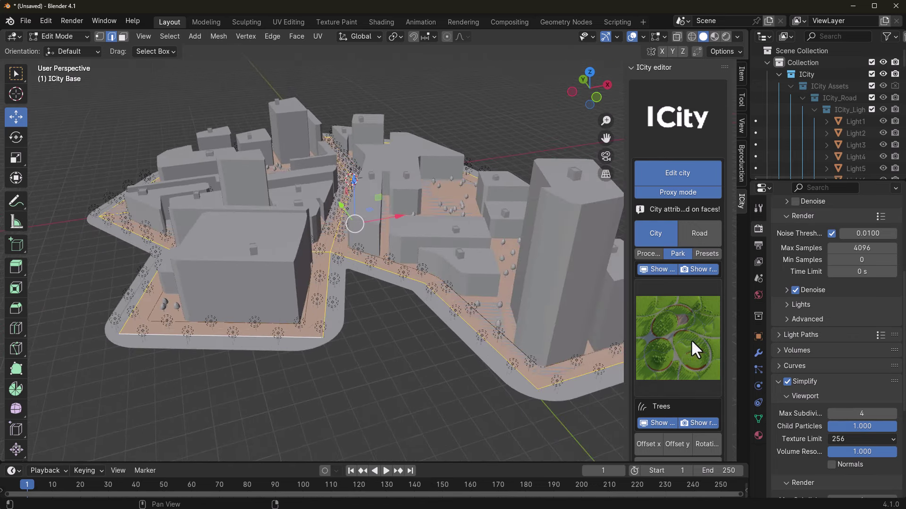
click(677, 341)
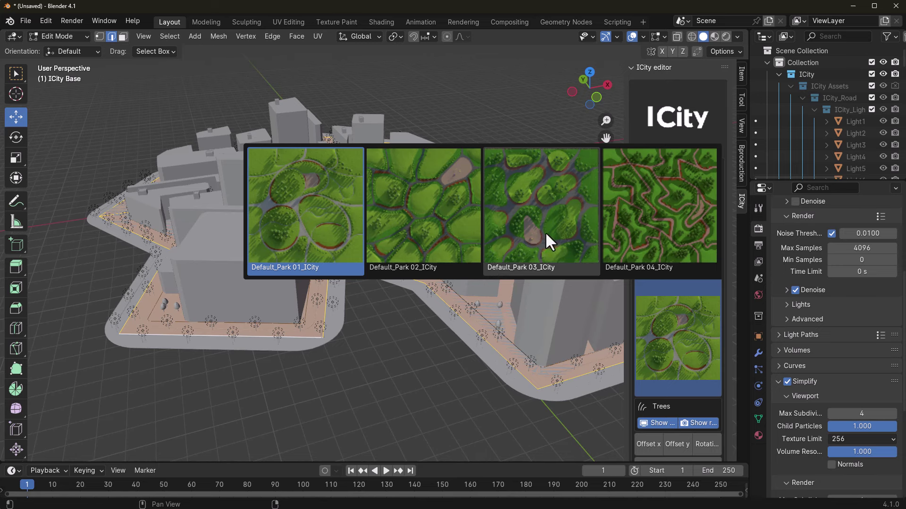
click(568, 253)
scroll(632, 393, down, 5)
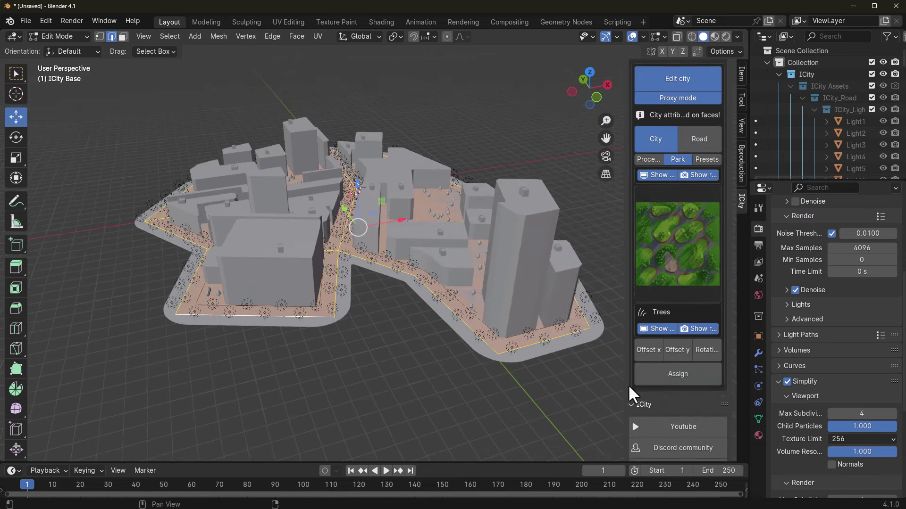
click(661, 379)
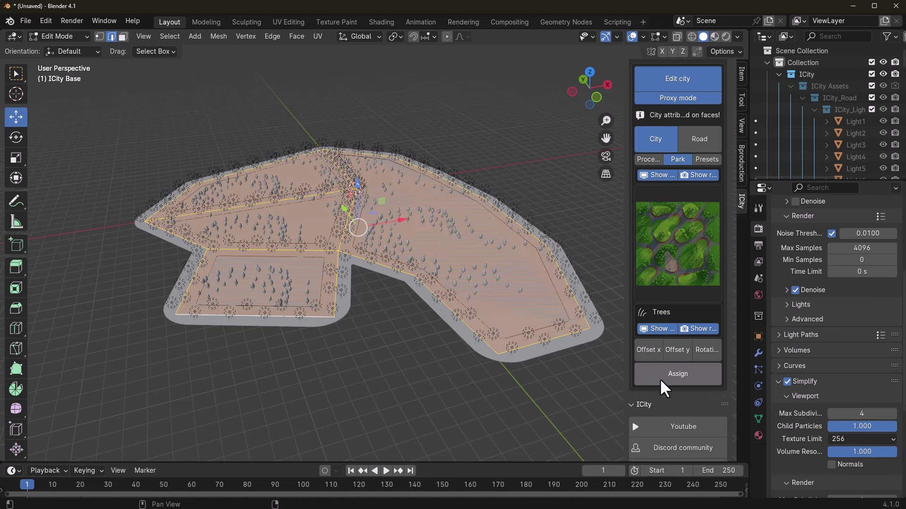
Assign the Skyscraper02 building preset to all blocks of the city base.
click(706, 161)
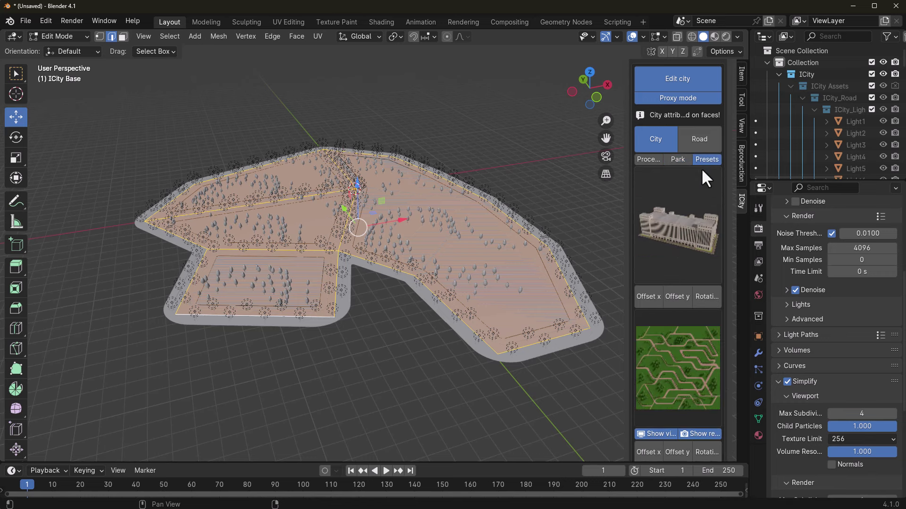
click(678, 243)
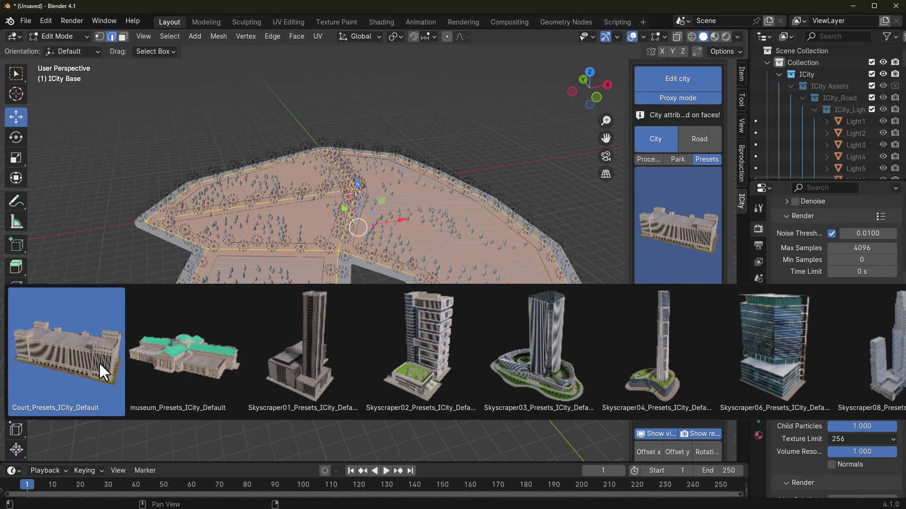
click(437, 352)
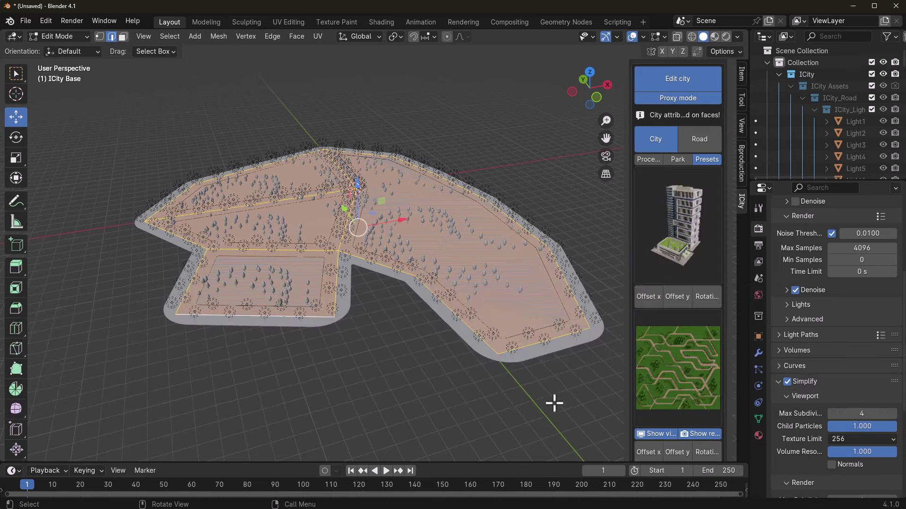
scroll(687, 255, down, 5)
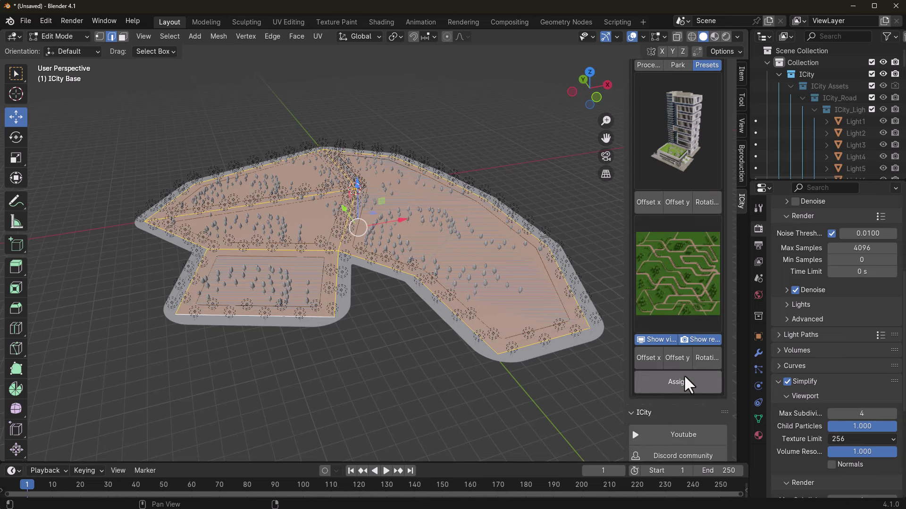
click(674, 384)
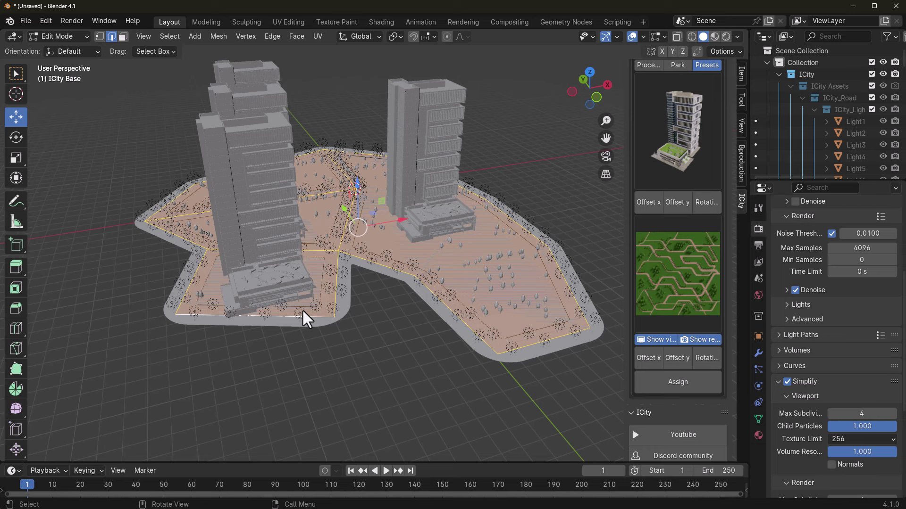
Select only the small extruded block's face and assign the Skyscraper04 preset to it.
click(308, 293)
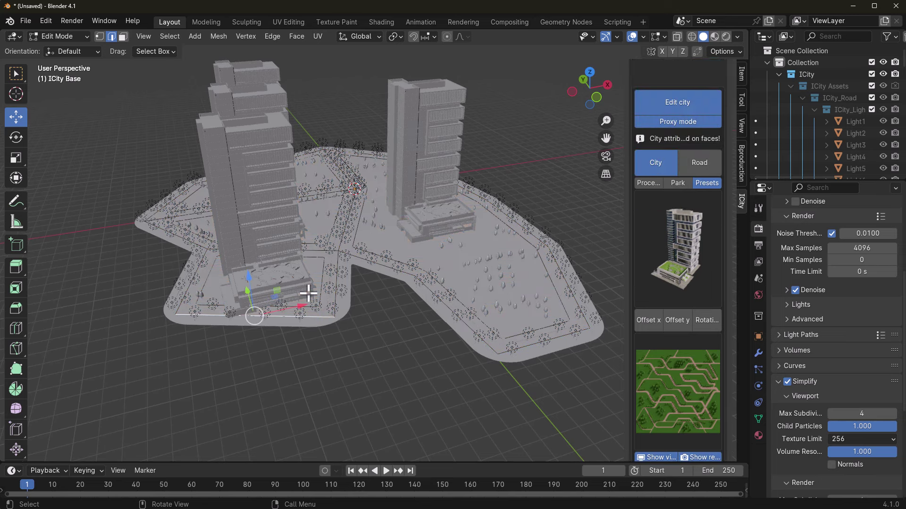
key(3)
click(308, 293)
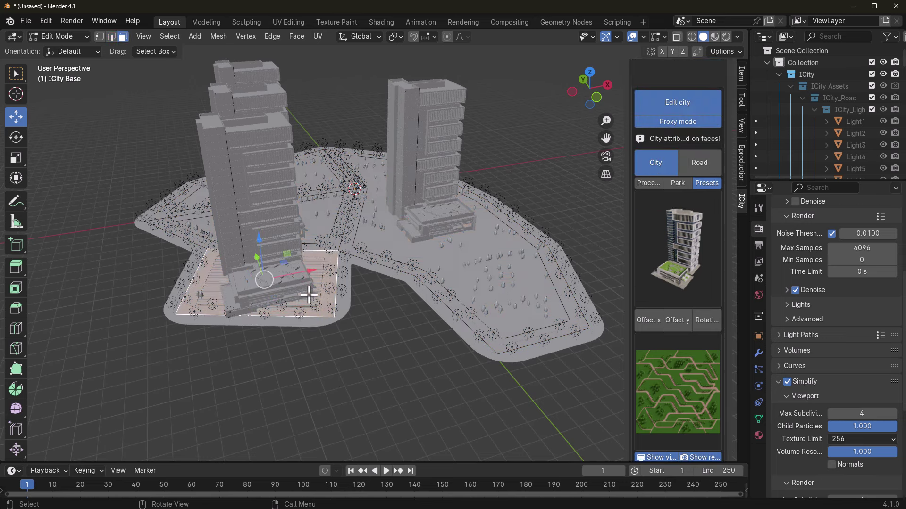
click(678, 291)
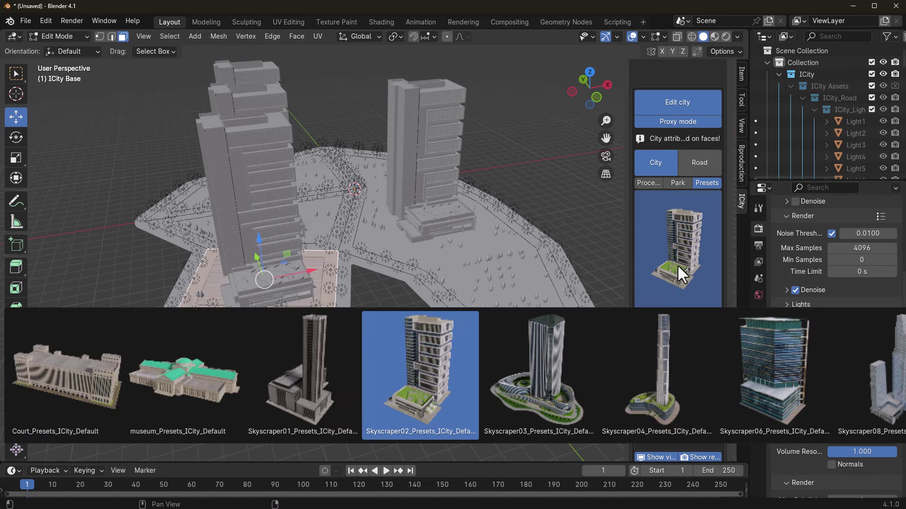
click(656, 392)
scroll(703, 370, down, 5)
click(672, 382)
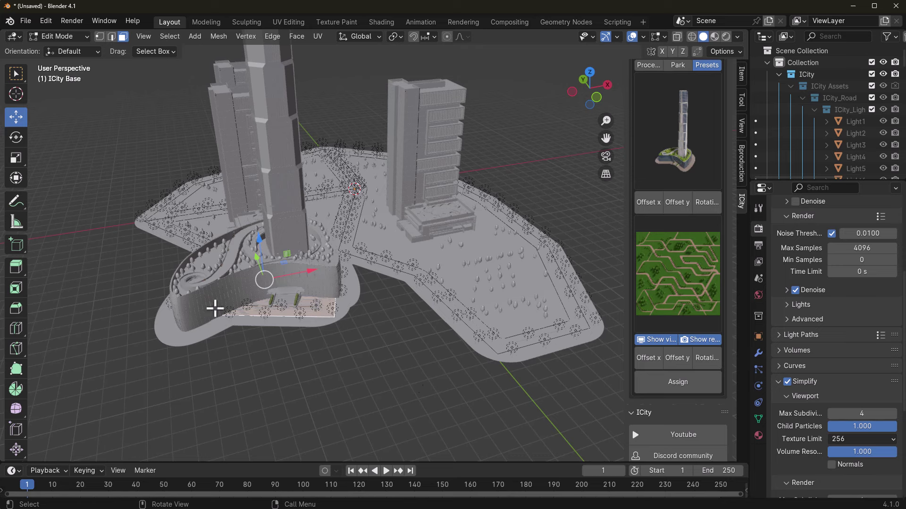
Select every face of the city base and assign the Procedural building_Default_ICity buildings to all blocks.
click(588, 263)
scroll(701, 196, up, 5)
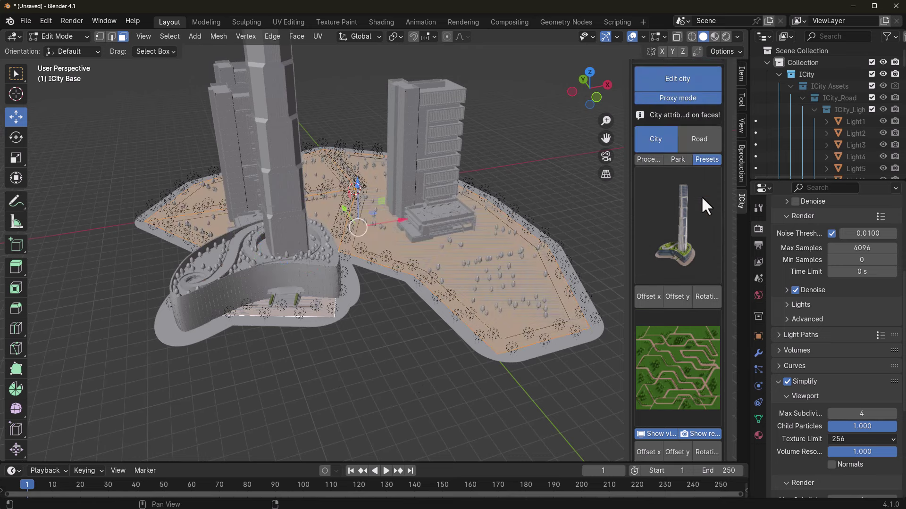
click(647, 161)
click(674, 263)
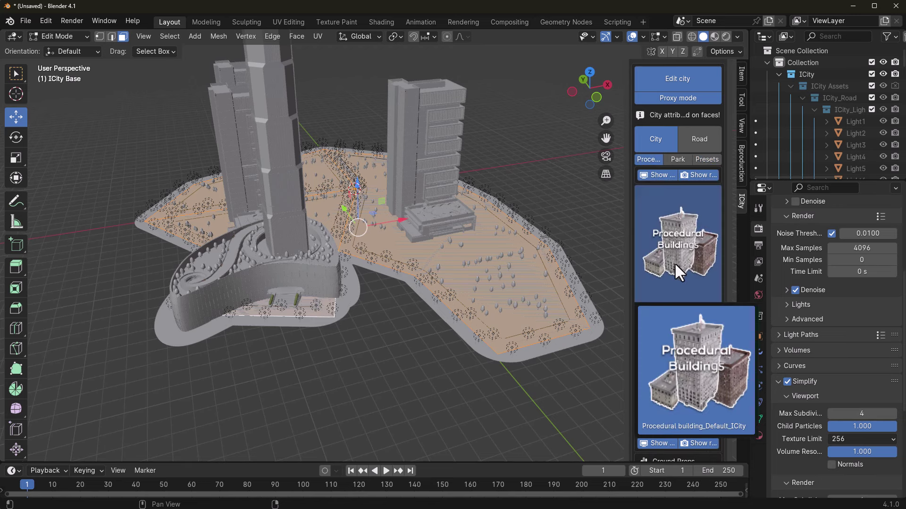
click(695, 383)
scroll(661, 369, down, 5)
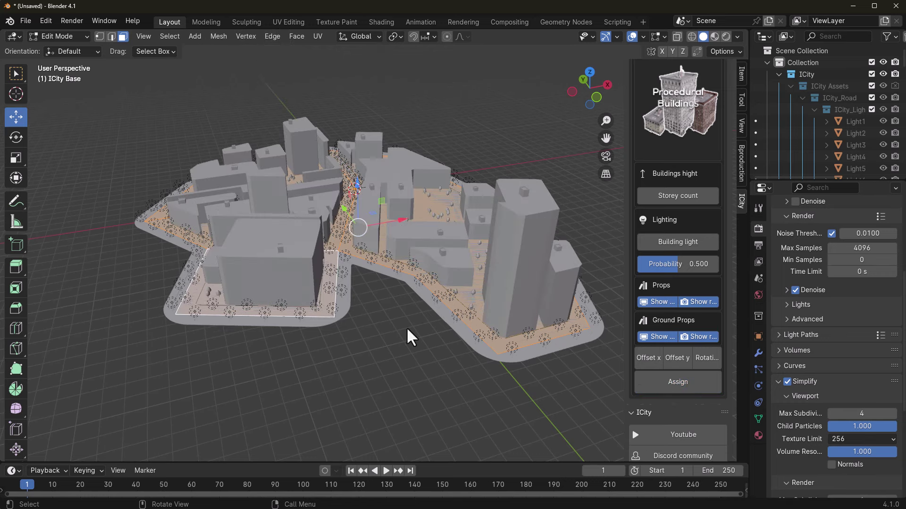
Raise the floor count of all procedural buildings to 4, and lower it again to 1.
scroll(422, 311, up, 4)
middle_drag(416, 336, 356, 386)
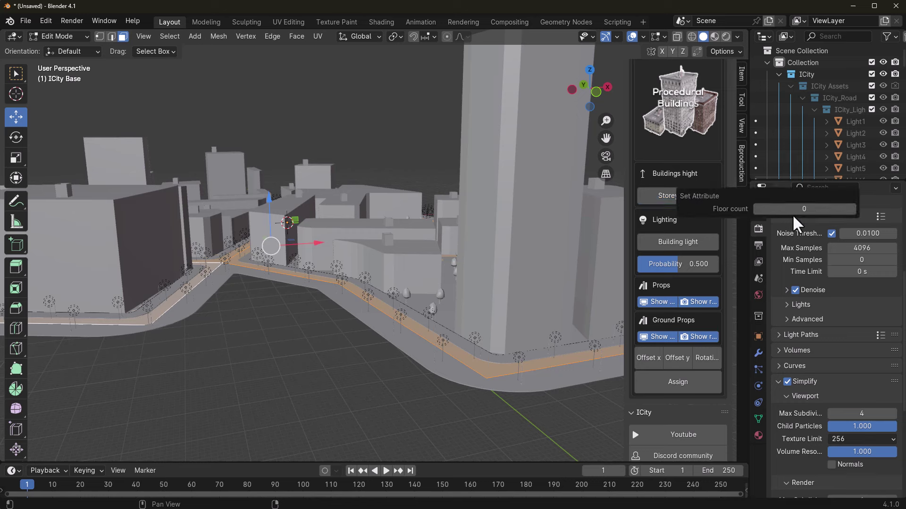
click(702, 200)
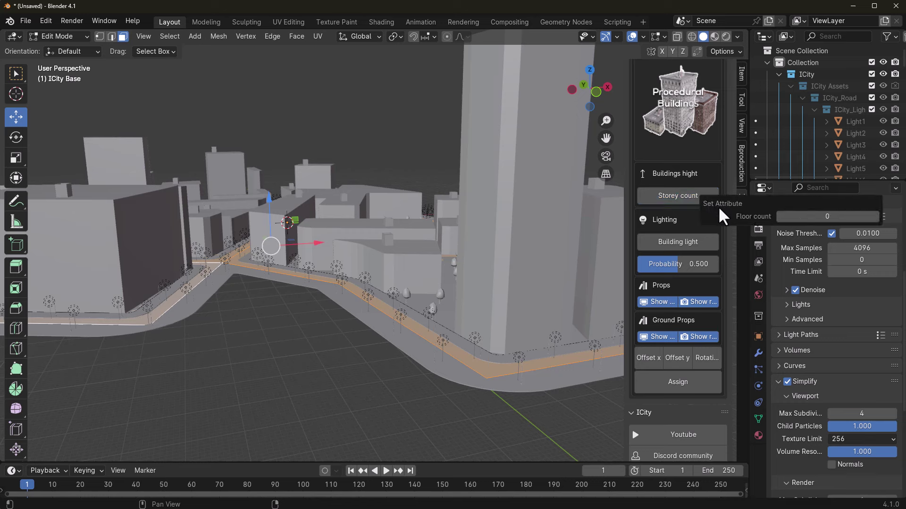
click(875, 216)
click(874, 216)
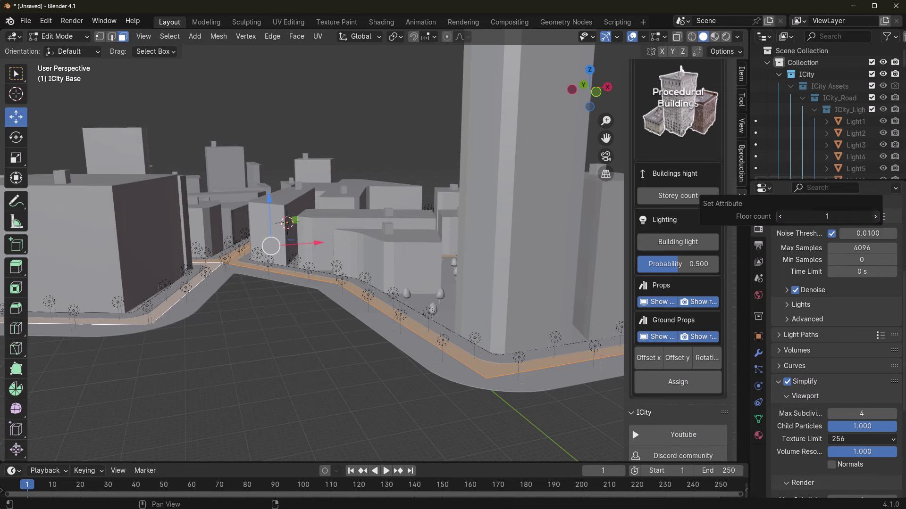
click(874, 217)
click(873, 217)
click(781, 218)
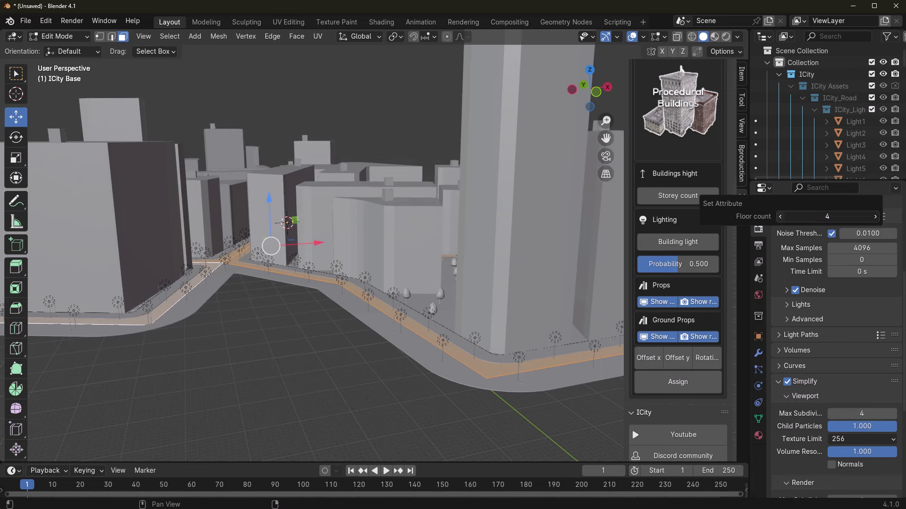
click(780, 217)
click(781, 216)
click(780, 216)
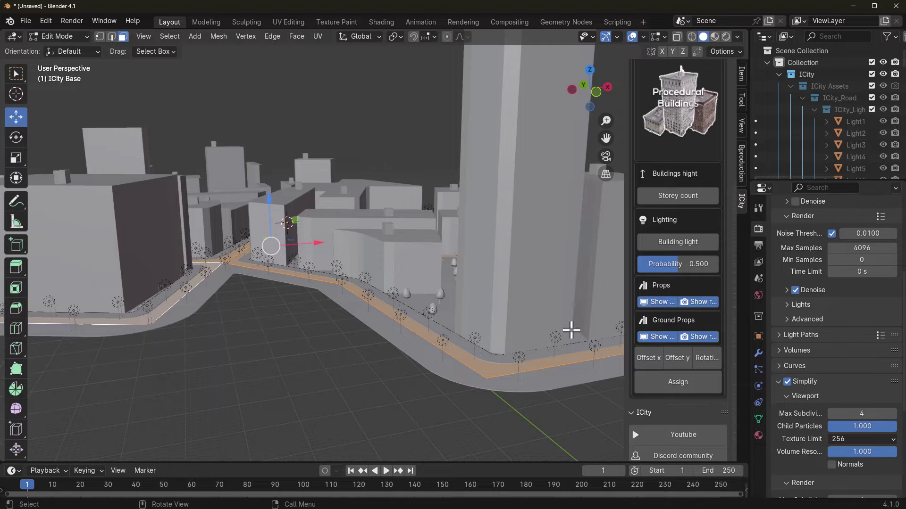
Switch the ICity editor to road attributes and turn off proxy mode for the city.
scroll(542, 326, down, 5)
middle_drag(511, 323, 524, 367)
scroll(523, 368, up, 8)
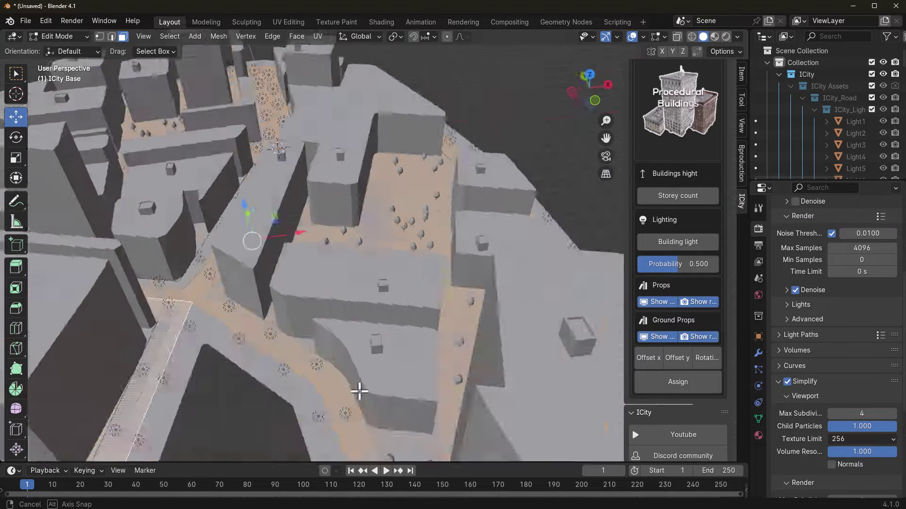
middle_drag(359, 390, 372, 364)
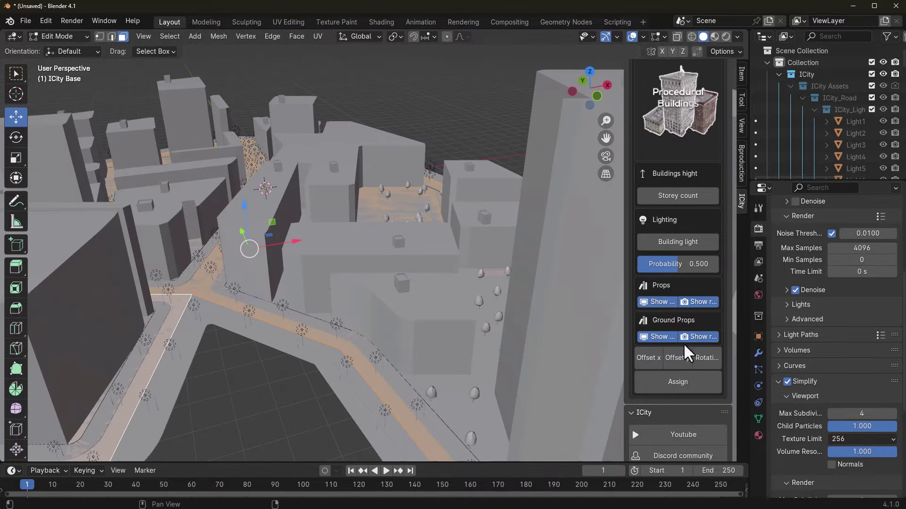
scroll(684, 344, up, 10)
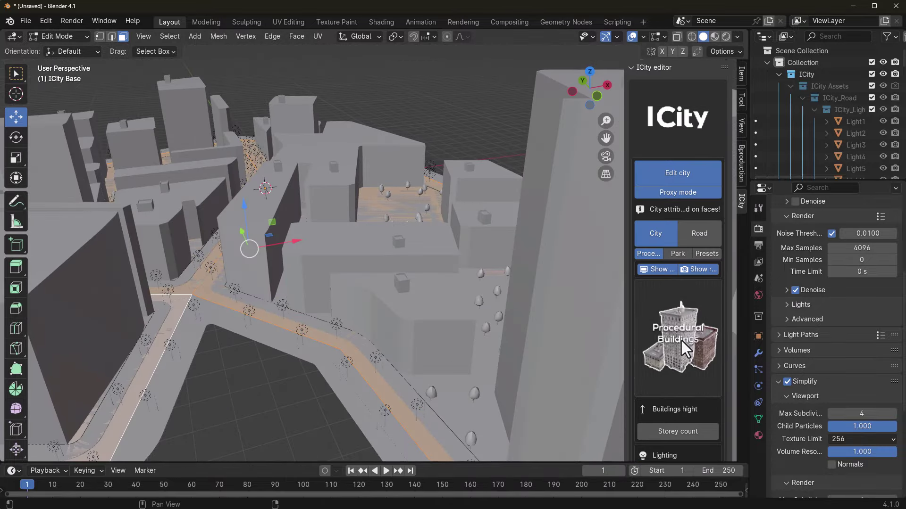
click(696, 233)
middle_drag(335, 334, 405, 303)
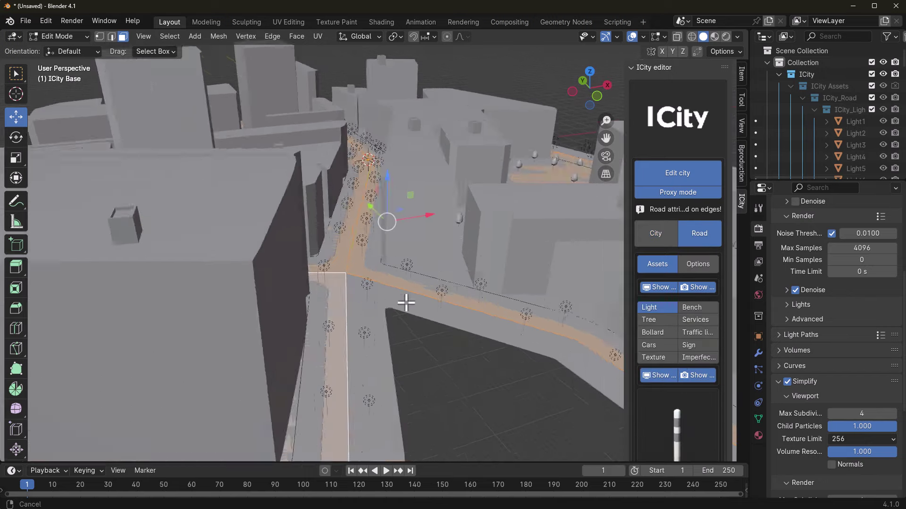
scroll(406, 303, up, 8)
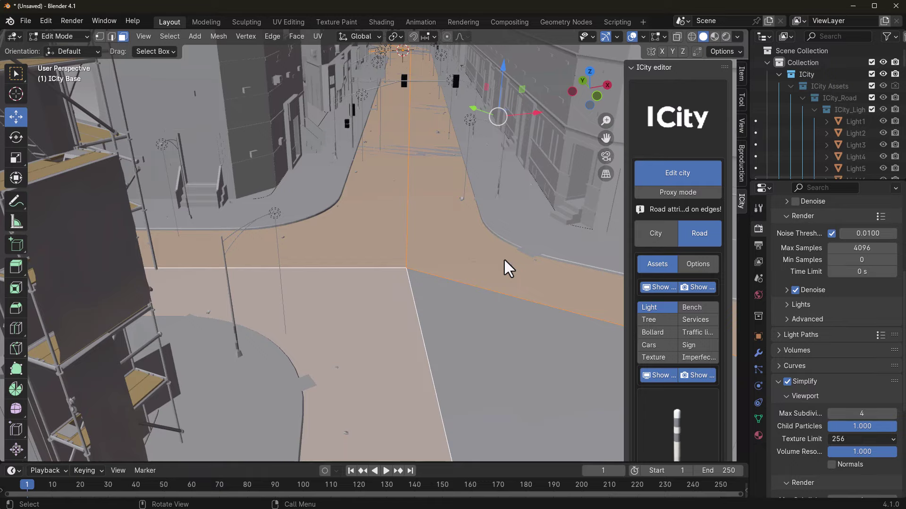
Examine the detailed buildings and streets, and browse the Bench and Tree road asset settings.
middle_drag(460, 299, 204, 388)
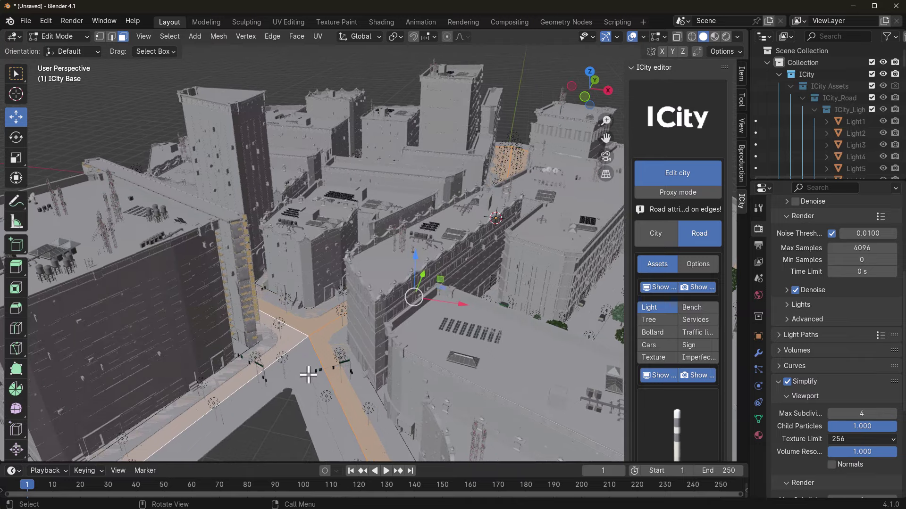
scroll(308, 375, up, 2)
mouse_move(282, 407)
middle_down()
mouse_move(358, 381)
mouse_move(265, 404)
middle_up()
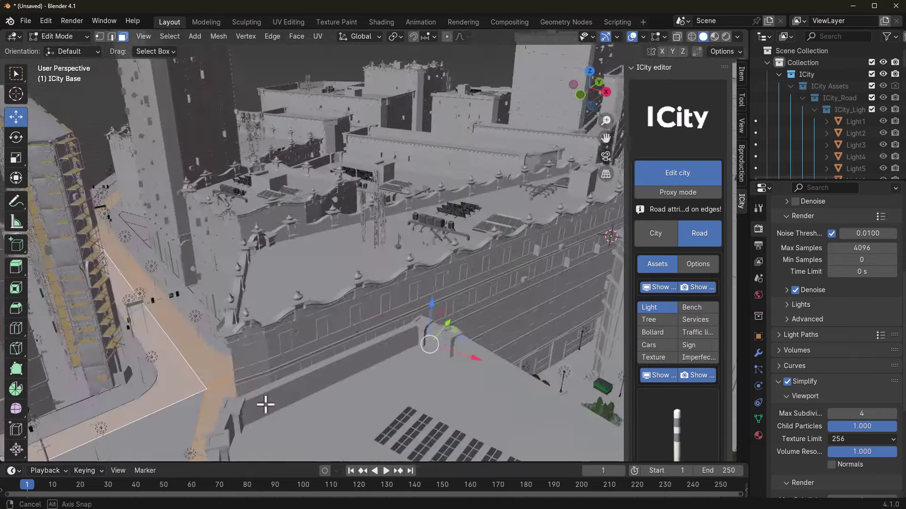
shift+middle_drag(170, 408, 382, 192)
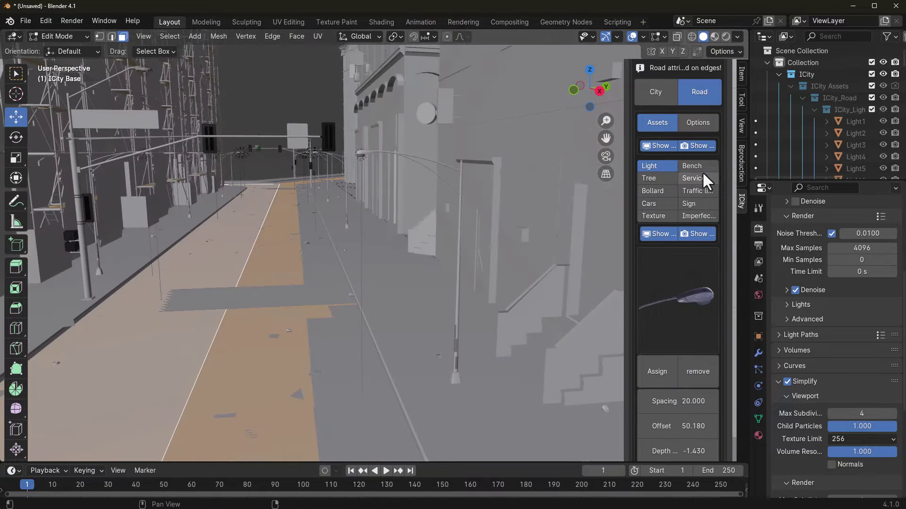
click(700, 168)
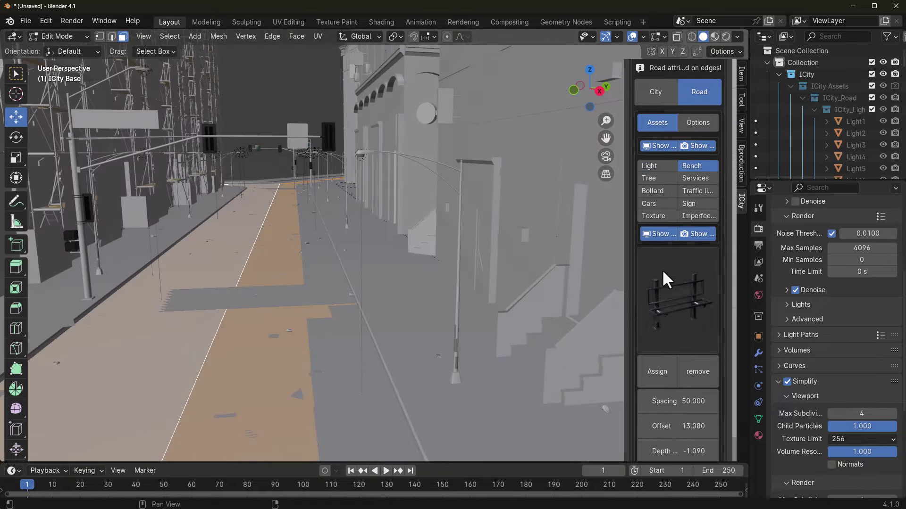
click(658, 179)
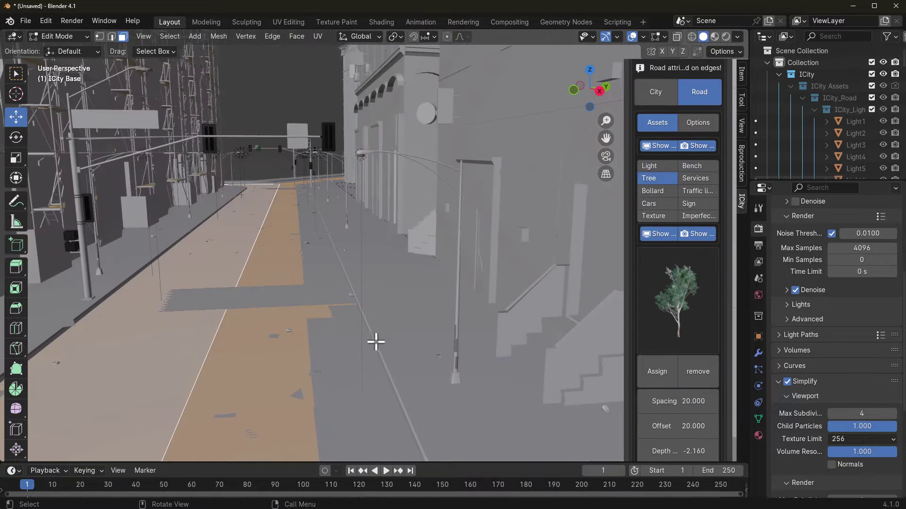
Examine the trees, street lamps and ground props between the buildings from above and at street level.
ctrl+middle_drag(375, 342, 330, 30)
middle_drag(360, 132, 437, 181)
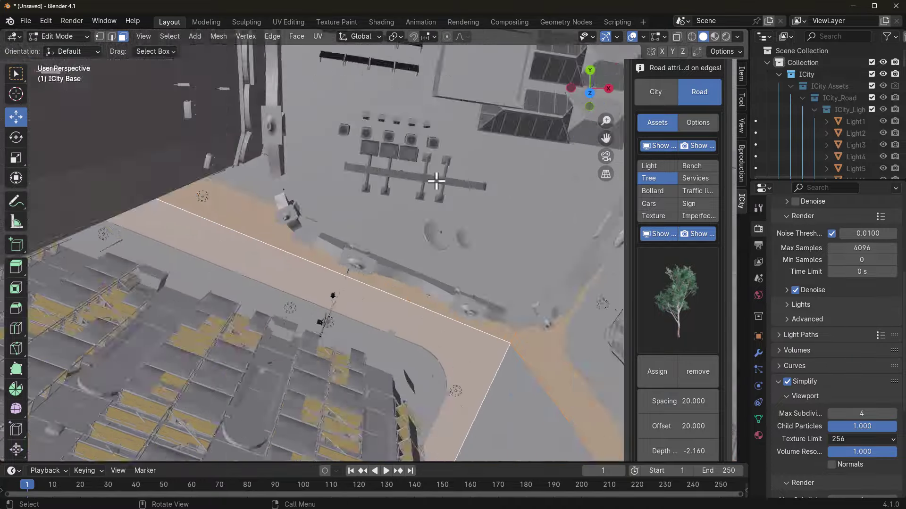
scroll(436, 181, down, 5)
shift+middle_drag(472, 255, 158, 254)
scroll(285, 259, up, 6)
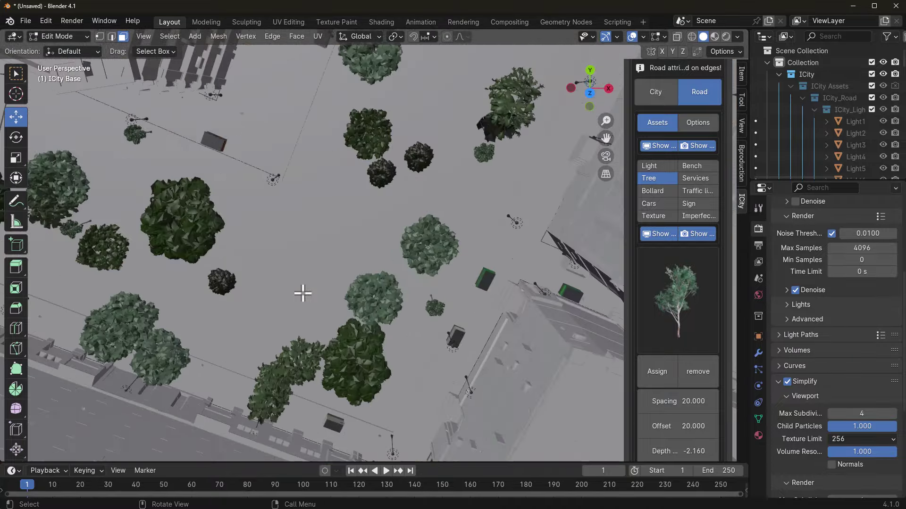
middle_drag(302, 294, 730, 144)
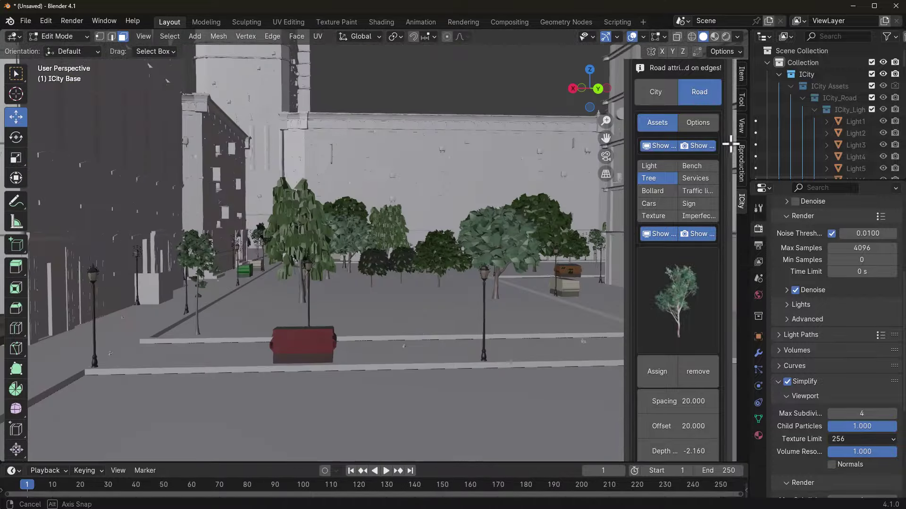
ctrl+middle_drag(374, 293, 379, 275)
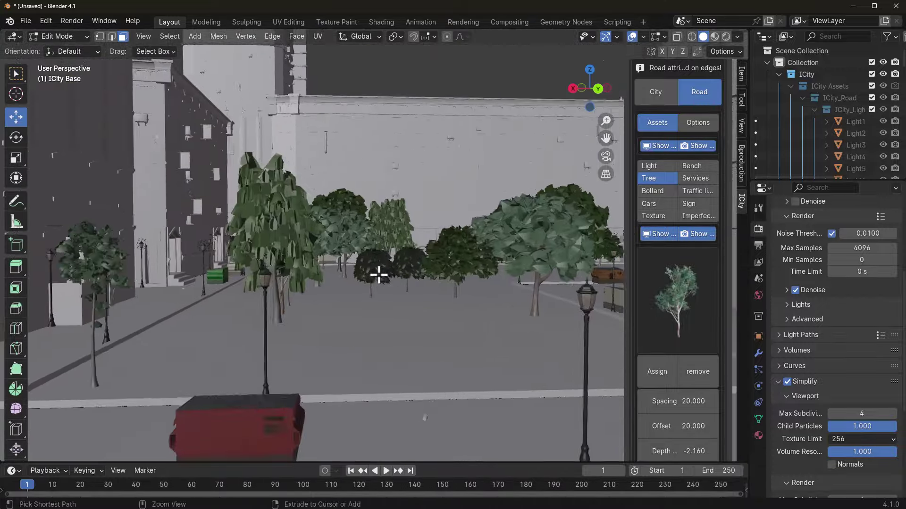
shift+middle_drag(529, 327, 361, 266)
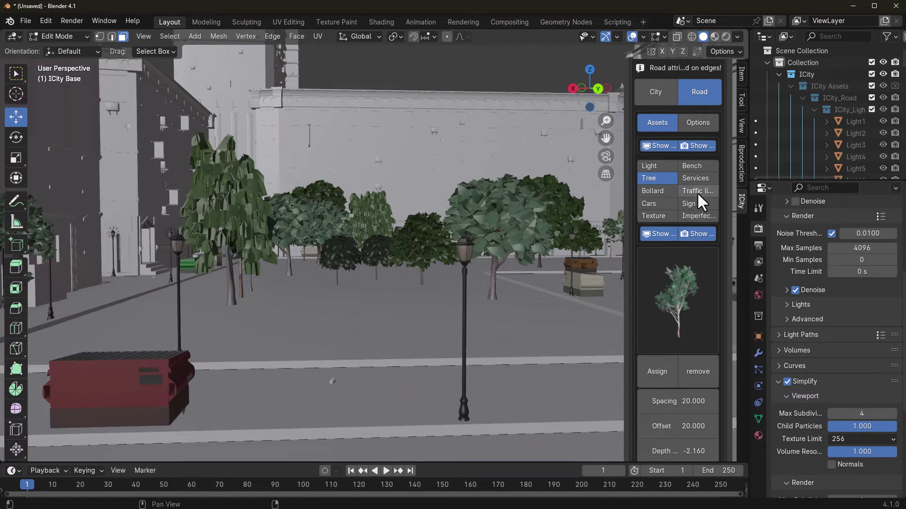
Choose the black Bollard3 model among the road's bollard assets and assign it to the selected block's roads.
click(696, 179)
click(664, 176)
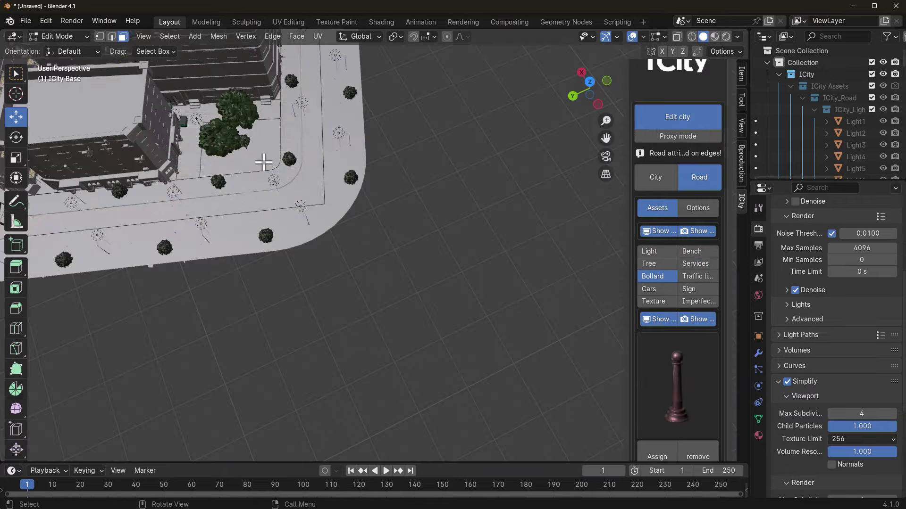
ctrl+middle_drag(263, 161, 439, 339)
click(678, 387)
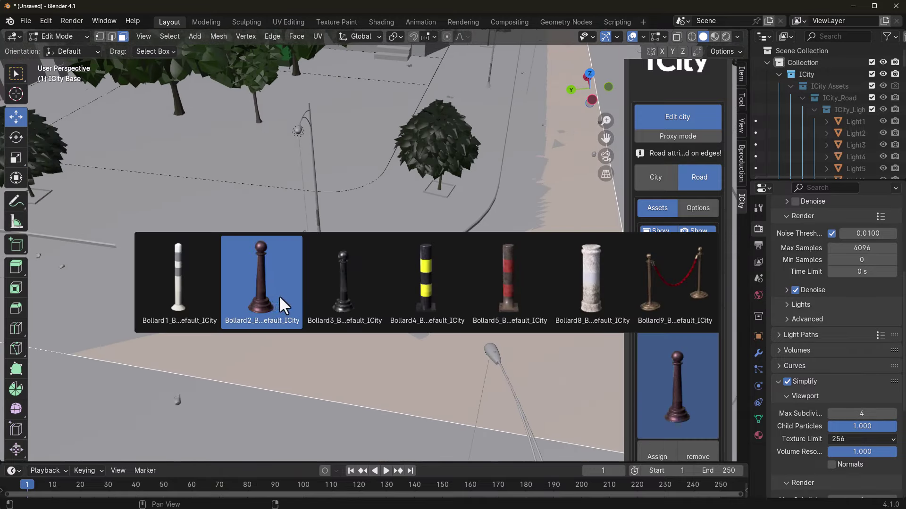
click(337, 301)
scroll(651, 406, down, 6)
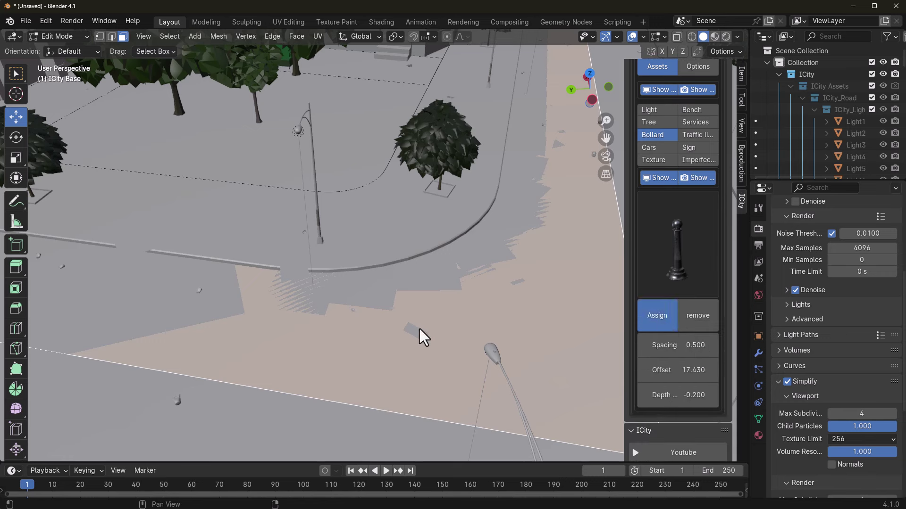
Try a spacing of 1.5 for the bollards along the sidewalks and set their final spacing to 3.5.
click(443, 256)
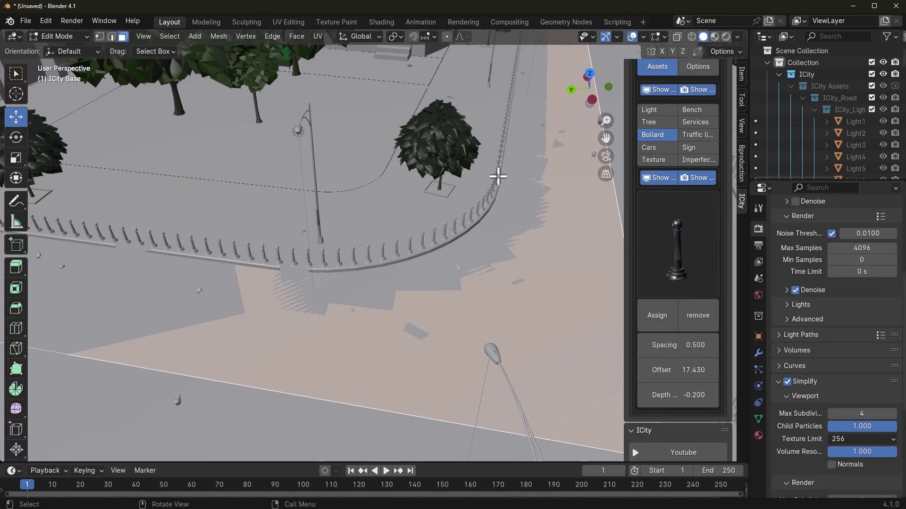
middle_drag(498, 177, 389, 347)
scroll(429, 261, down, 5)
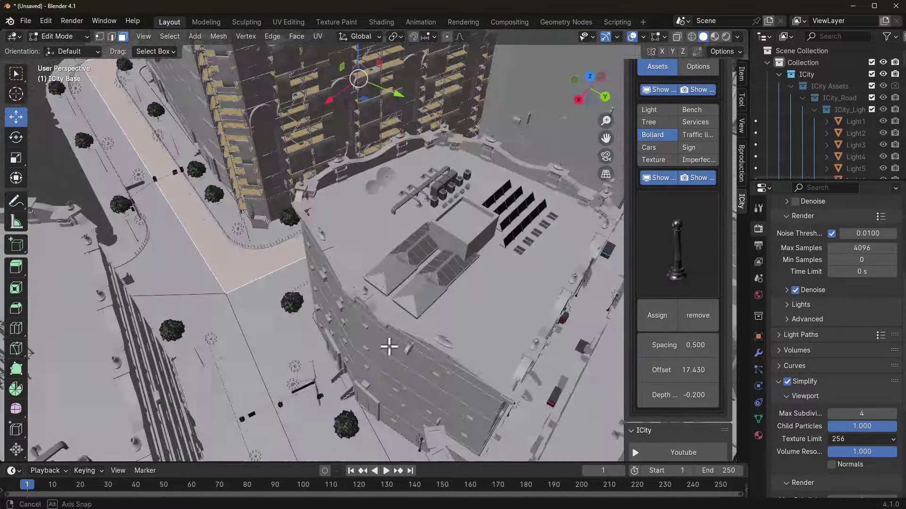
shift+middle_drag(335, 396, 315, 323)
shift+middle_drag(236, 241, 406, 295)
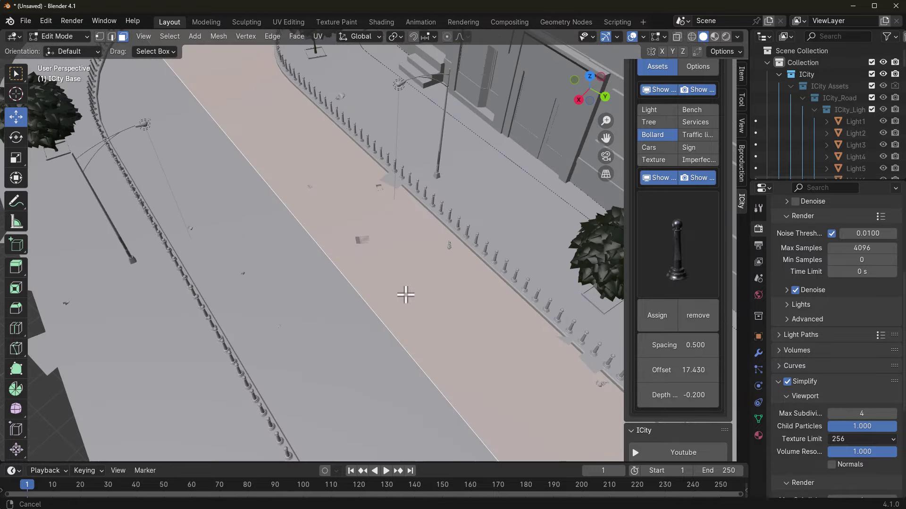
middle_drag(419, 333, 390, 307)
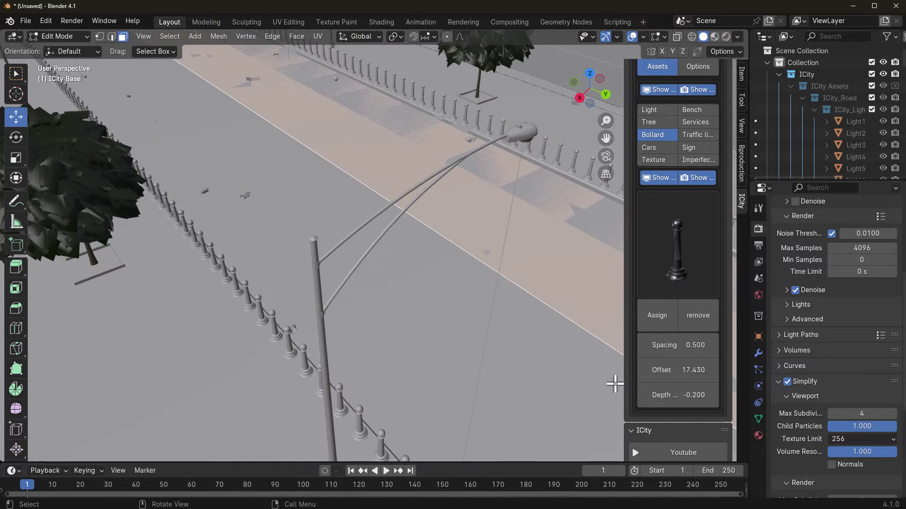
click(695, 349)
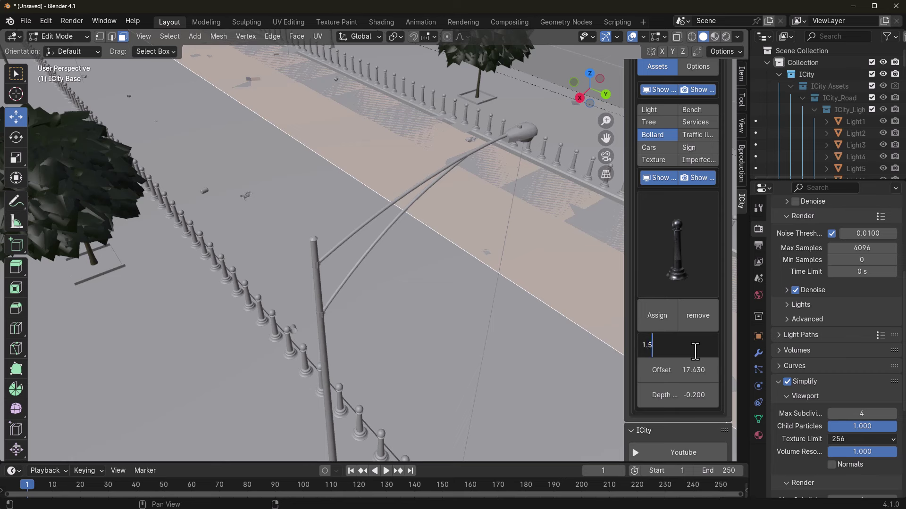
text(1.5)
key(Return)
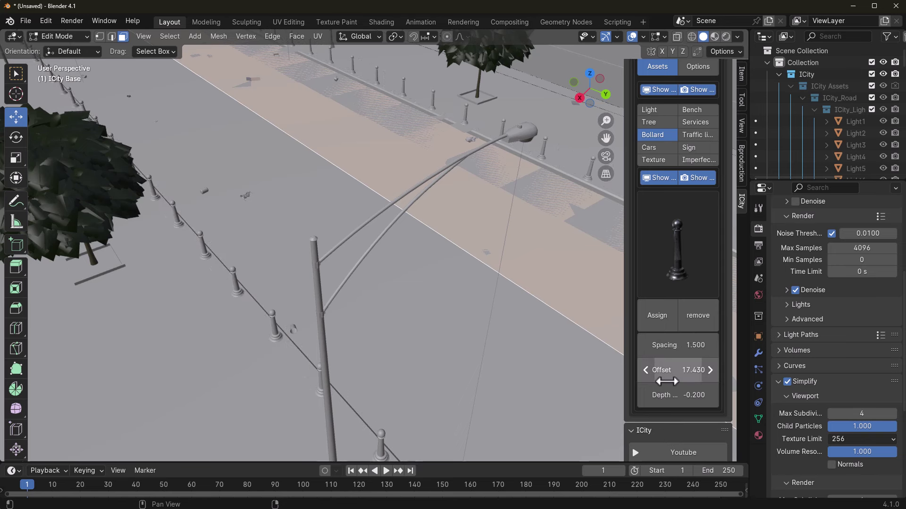
click(687, 345)
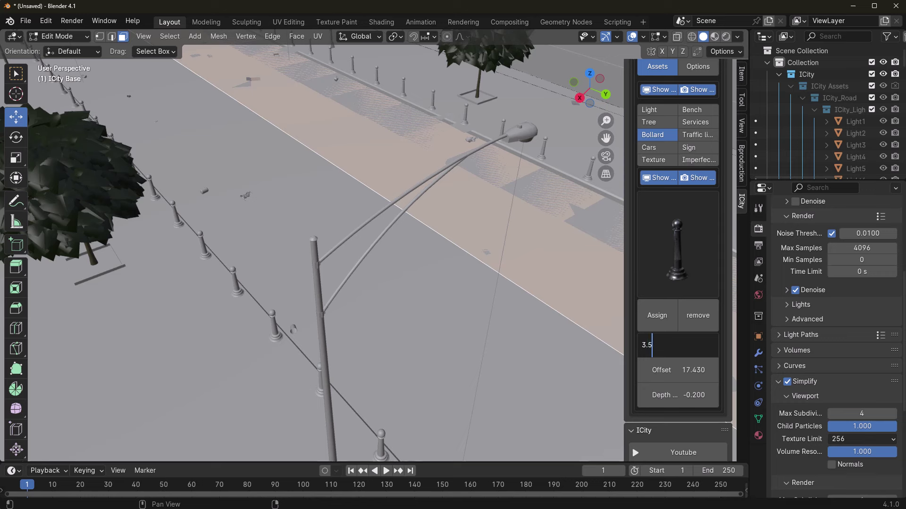
key(Return)
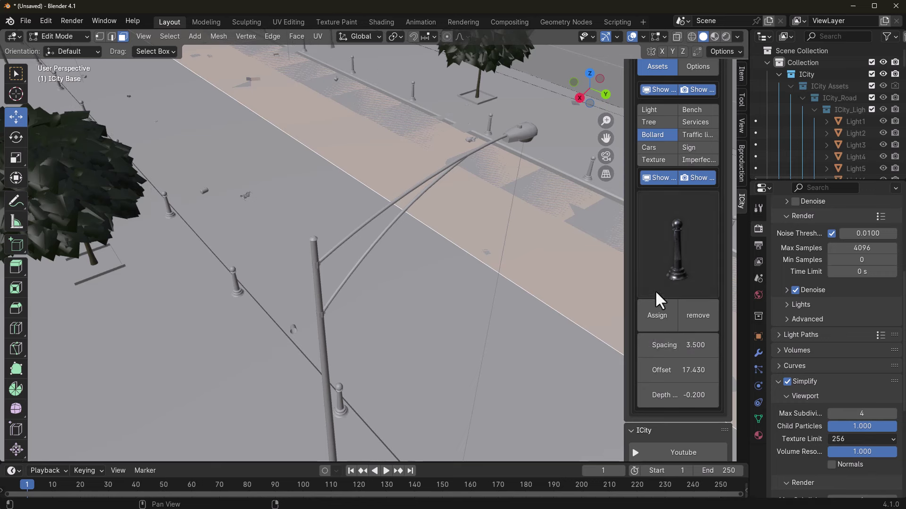
Switch to the road's imperfection assets and set the Leaves scattering density to 3.
shift+middle_drag(490, 298, 445, 307)
click(698, 159)
scroll(681, 285, down, 2)
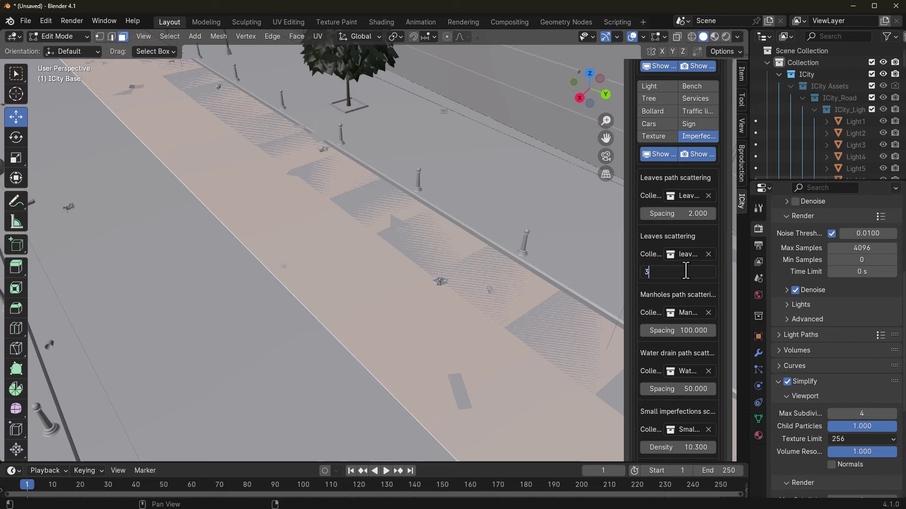
key(Return)
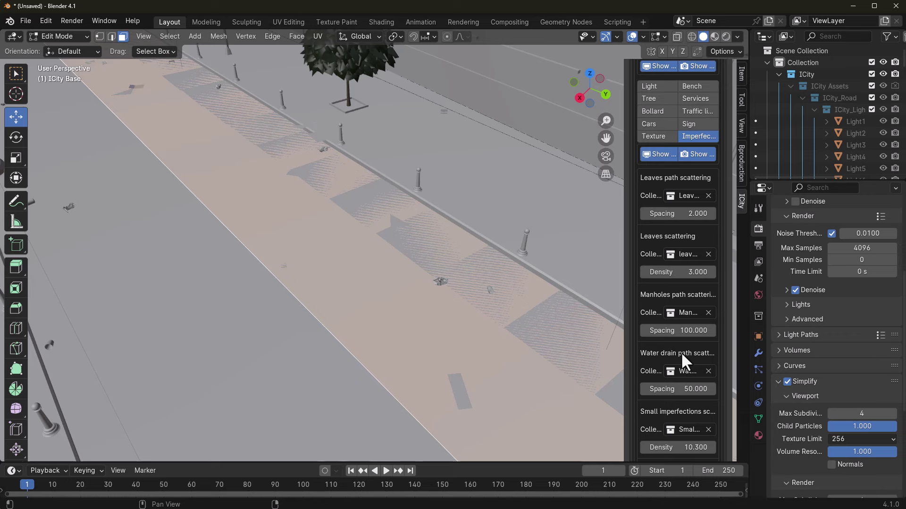
scroll(681, 353, down, 10)
scroll(574, 335, down, 3)
scroll(194, 290, down, 7)
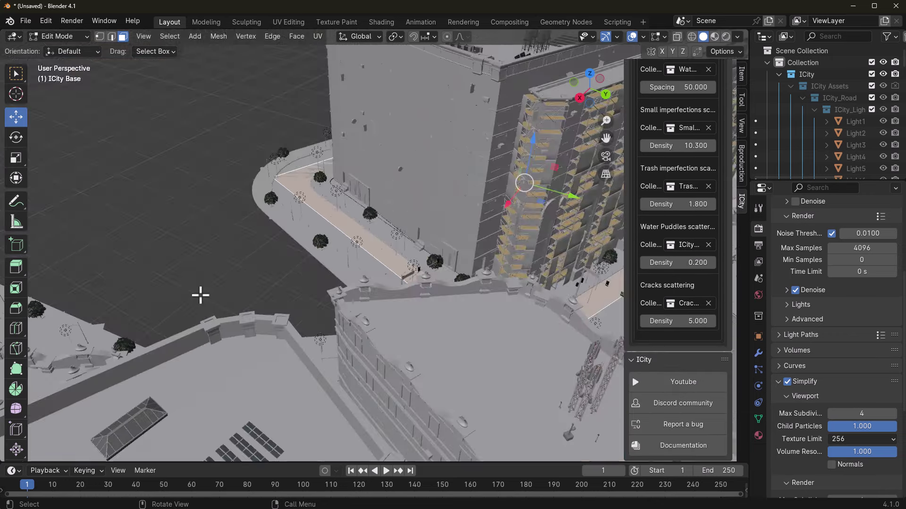
Leave Edit Mode, preview the street in rendered shading and enable viewport denoising for Cycles.
shift+middle_drag(379, 314, 194, 253)
ctrl+middle_drag(289, 316, 301, 347)
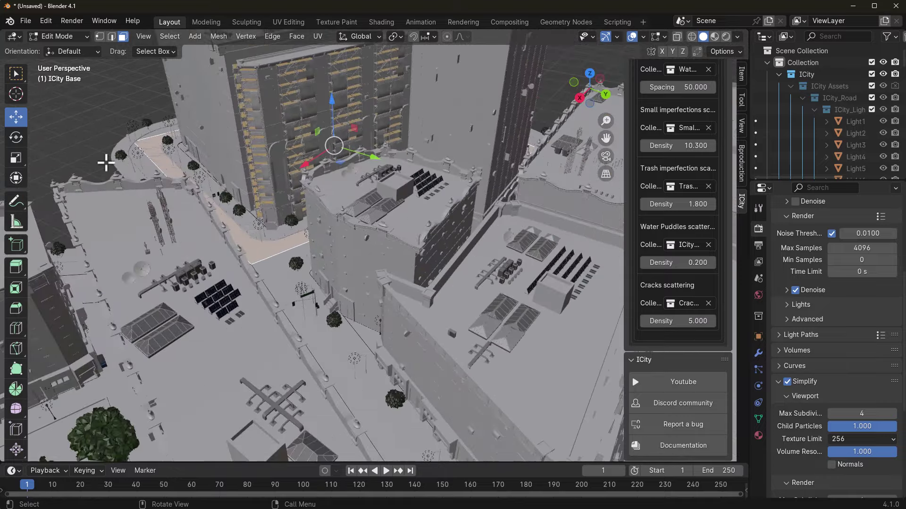
scroll(178, 178, up, 5)
scroll(642, 177, up, 8)
scroll(675, 171, up, 10)
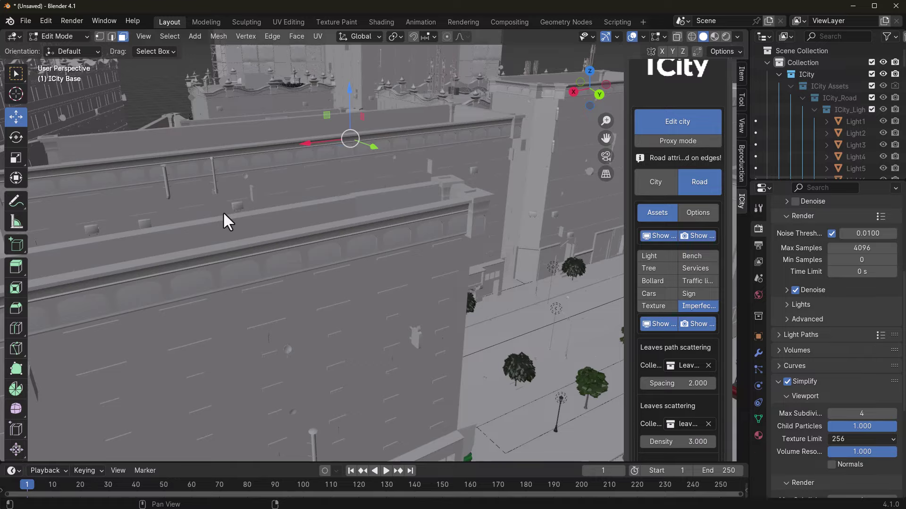
key(Tab)
middle_drag(223, 211, 316, 293)
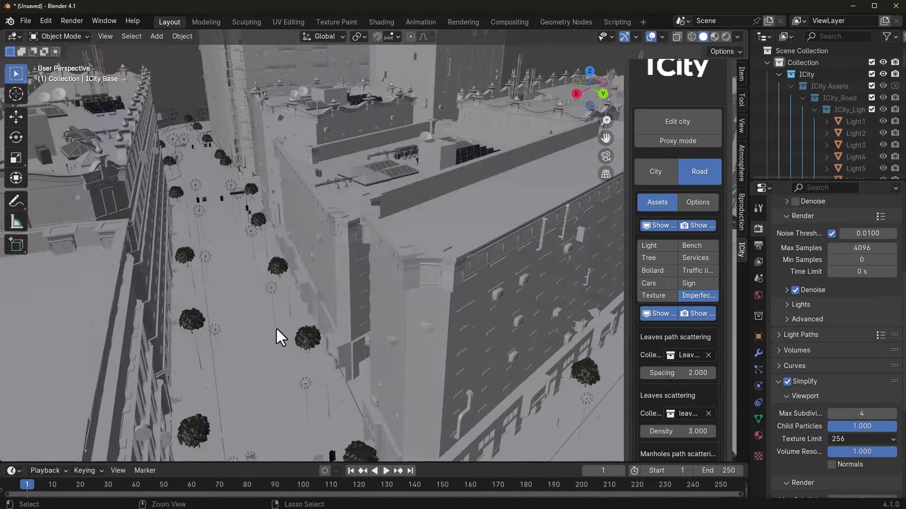
ctrl+middle_drag(275, 327, 272, 315)
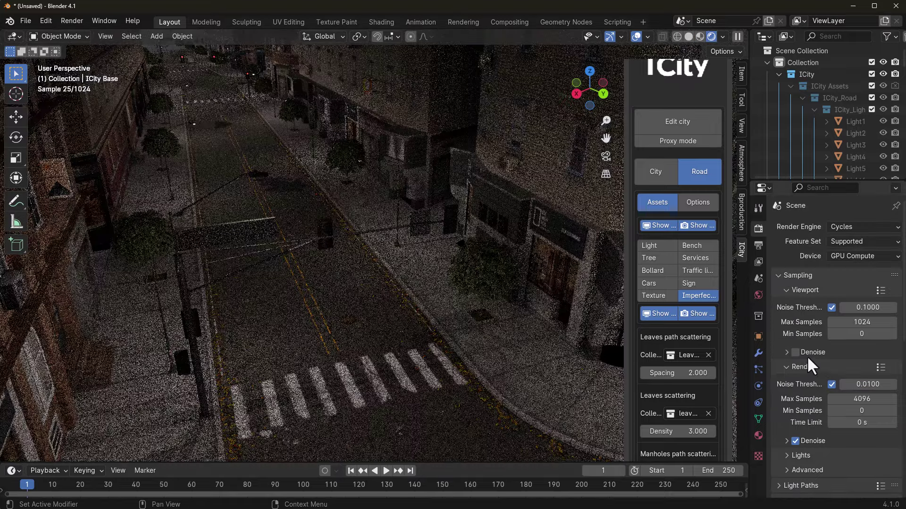
click(796, 352)
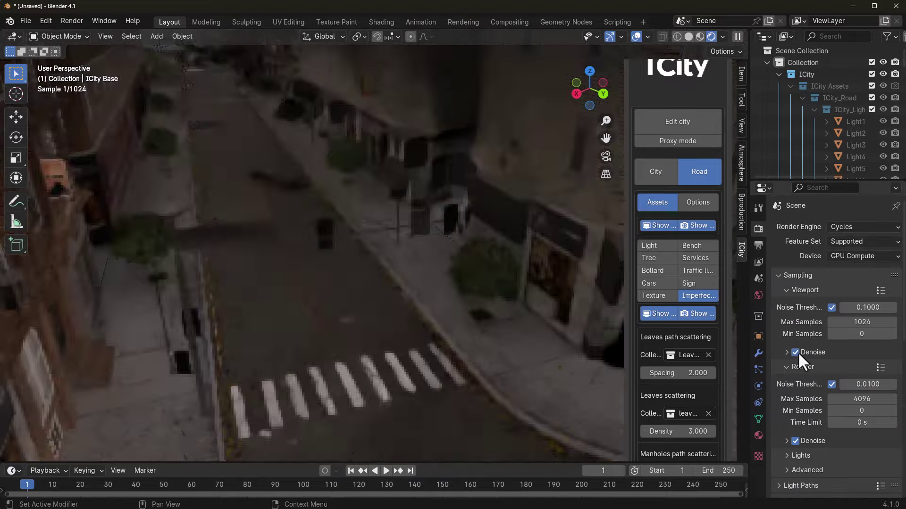
Add a monkey mesh at the 3D cursor in the road intersection.
middle_drag(355, 397, 261, 410)
scroll(366, 380, down, 6)
scroll(261, 409, up, 2)
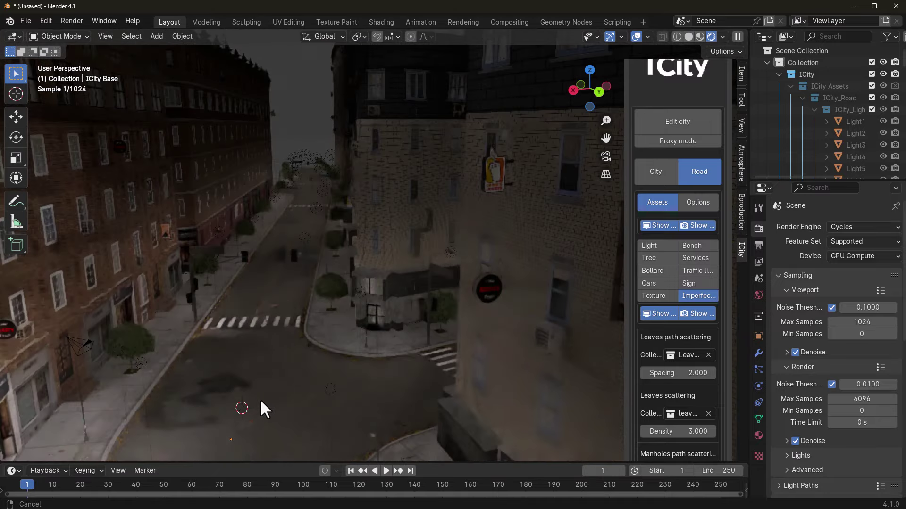
scroll(259, 426, up, 3)
key(shift+a)
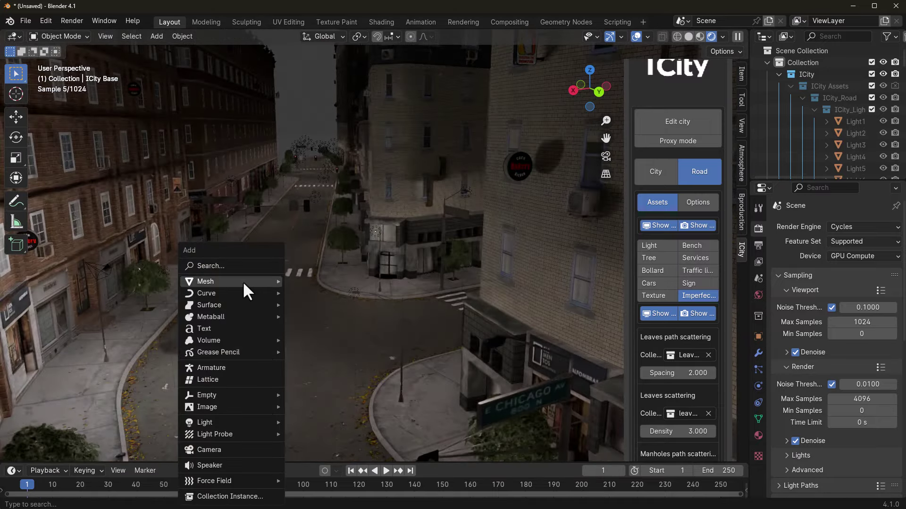
mouse_move(245, 282)
click(315, 391)
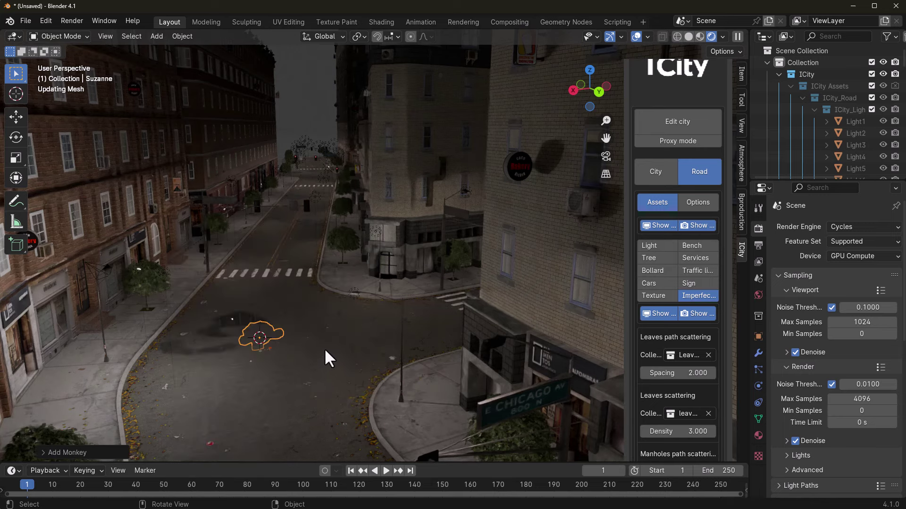
Frame the monkey head and examine the road surface, puddles and litter around it at street level.
key(KP_Decimal)
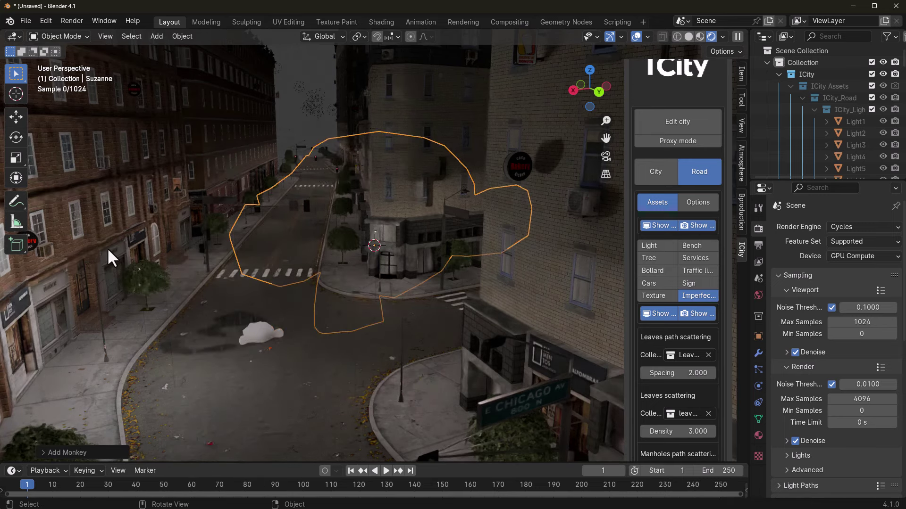
scroll(197, 234, down, 4)
middle_drag(198, 234, 174, 241)
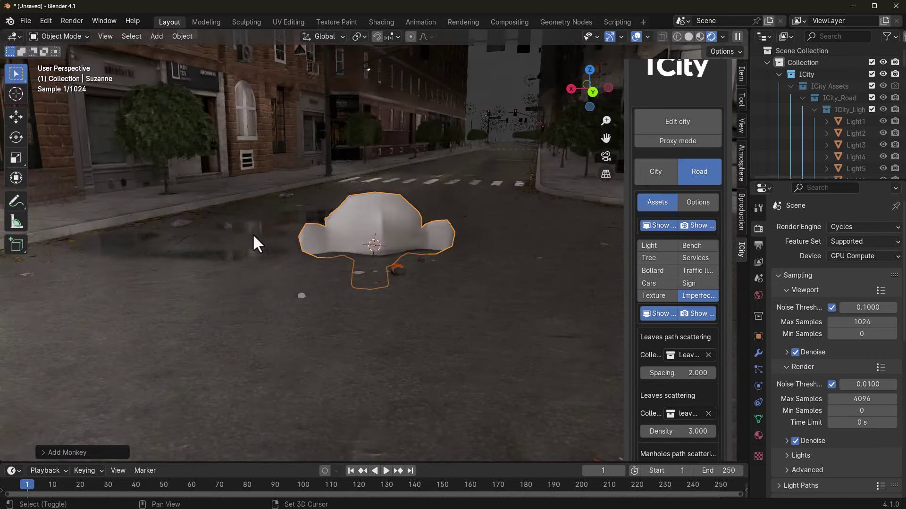
shift+middle_drag(257, 237, 329, 265)
scroll(319, 288, up, 4)
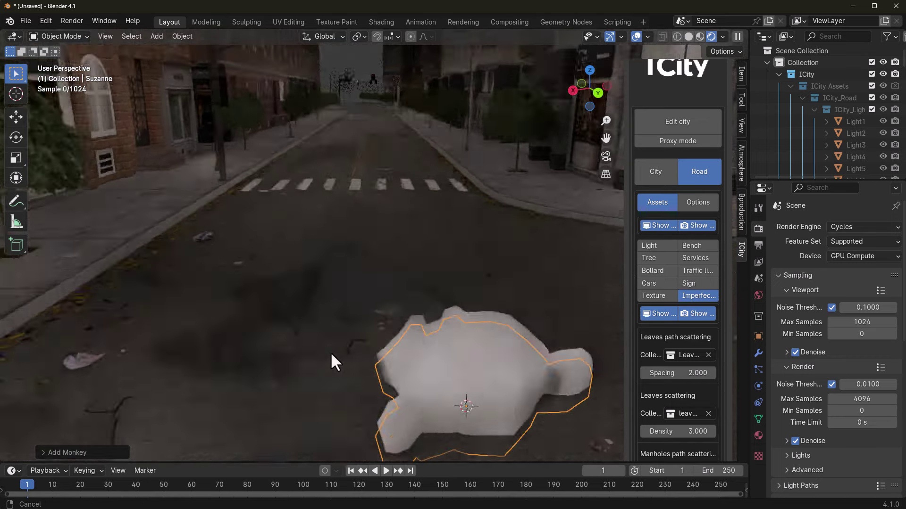
middle_drag(334, 362, 344, 330)
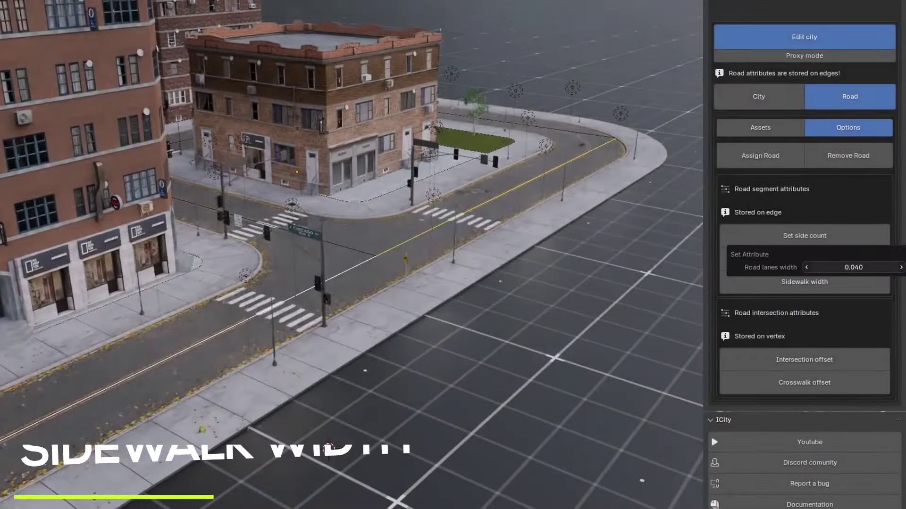
Adjust the Road lanes width attribute of the selected road edges.
drag(853, 267, 900, 267)
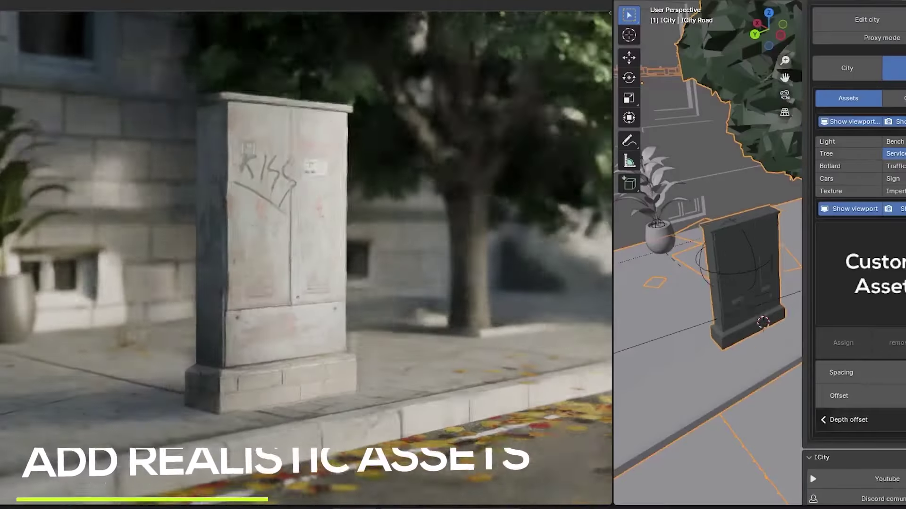
Toggle the viewport display of the road's Services assets to compare the sidewalk with and without the utility box.
click(873, 211)
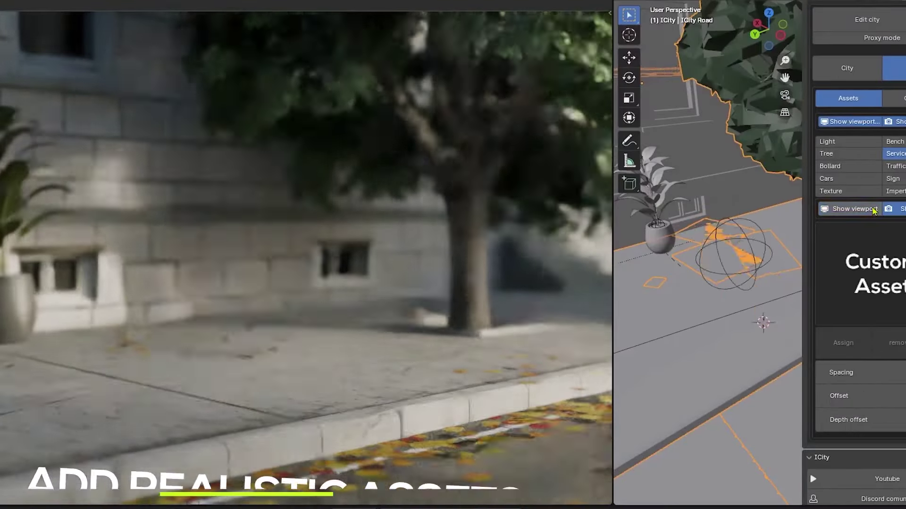
click(873, 210)
click(872, 210)
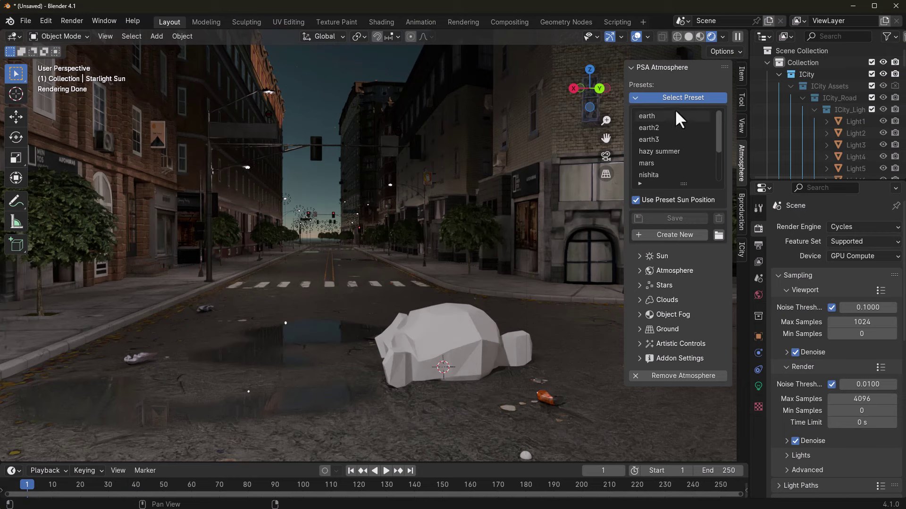
Apply the earth3 atmosphere preset after trying retrowave, and rotate the sun to 11.65° horizontally and -54.035° vertically.
click(676, 136)
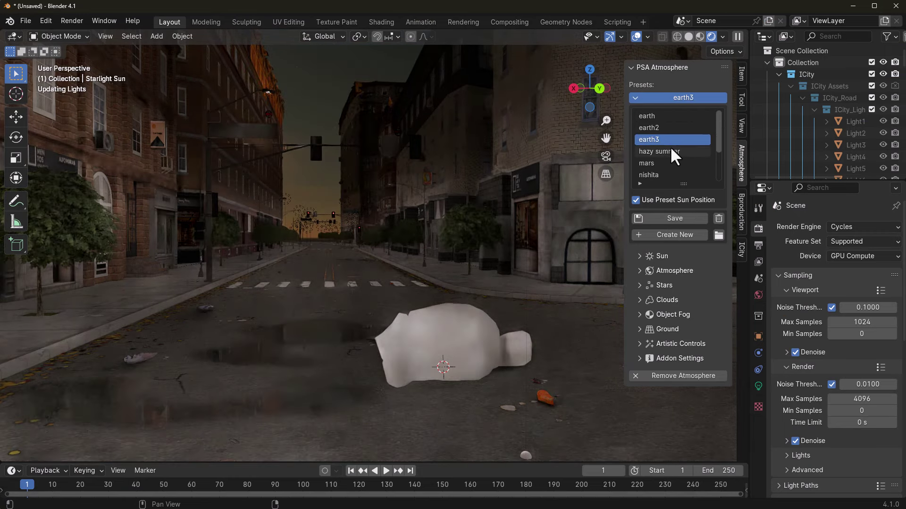
click(657, 257)
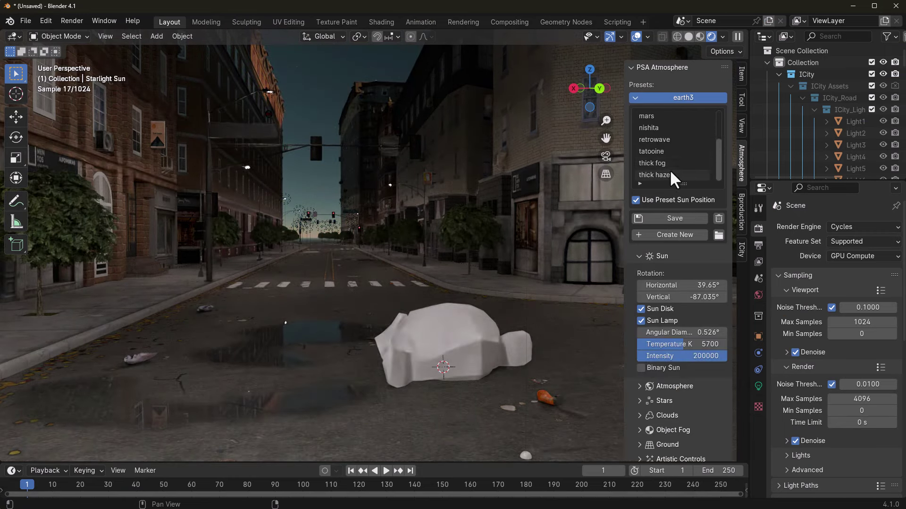
click(665, 139)
scroll(661, 137, up, 3)
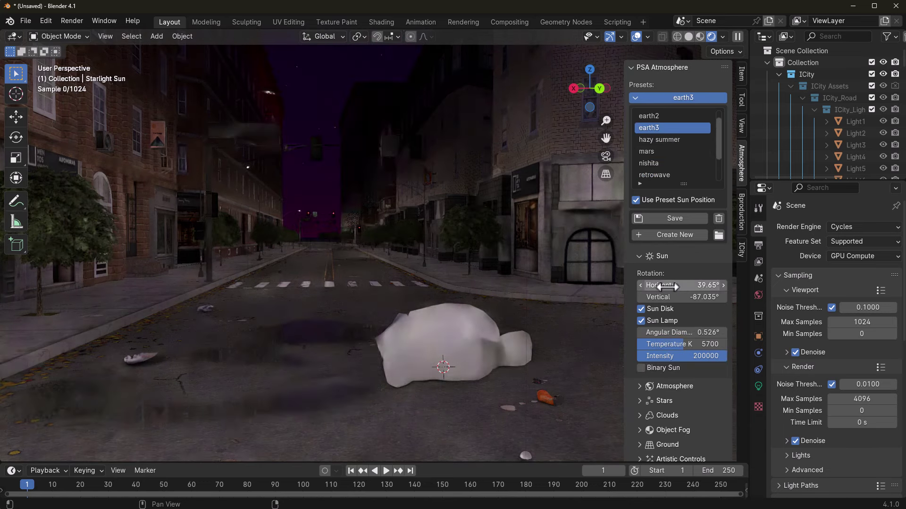
drag(681, 297, 623, 285)
mouse_move(681, 298)
mouse_down()
mouse_move(664, 297)
mouse_move(696, 298)
mouse_up()
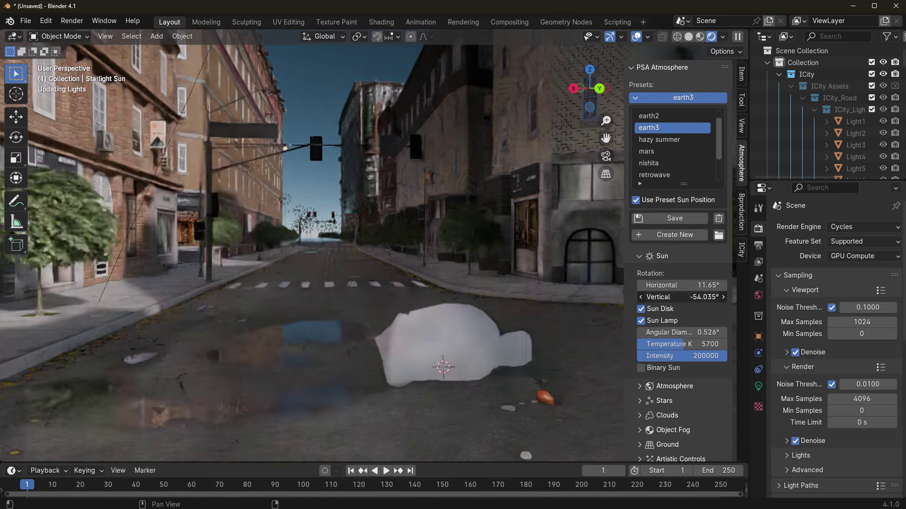
Set the atmosphere's procedural clouds to a seed of 0.75 and a scale of 8.68.
scroll(672, 368, down, 2)
drag(650, 418, 694, 406)
scroll(692, 424, down, 4)
drag(682, 312, 706, 312)
drag(680, 323, 687, 324)
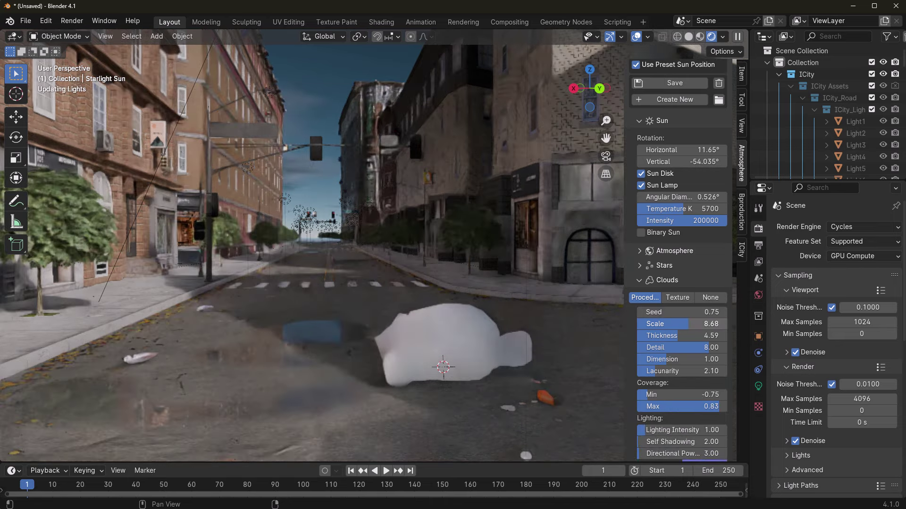
Open an Asset Browser beside the 3D viewport and load the traffiq_full library.
middle_drag(459, 307, 494, 296)
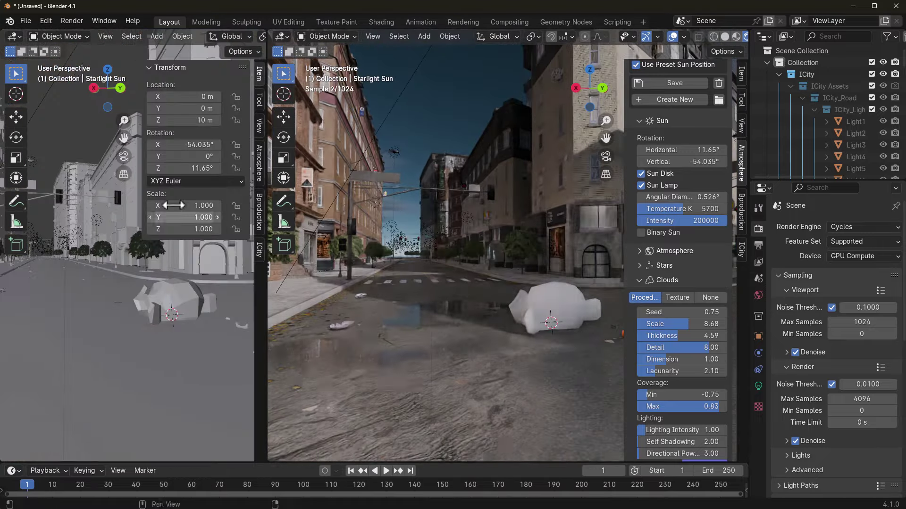
click(14, 36)
click(389, 105)
click(60, 55)
click(38, 144)
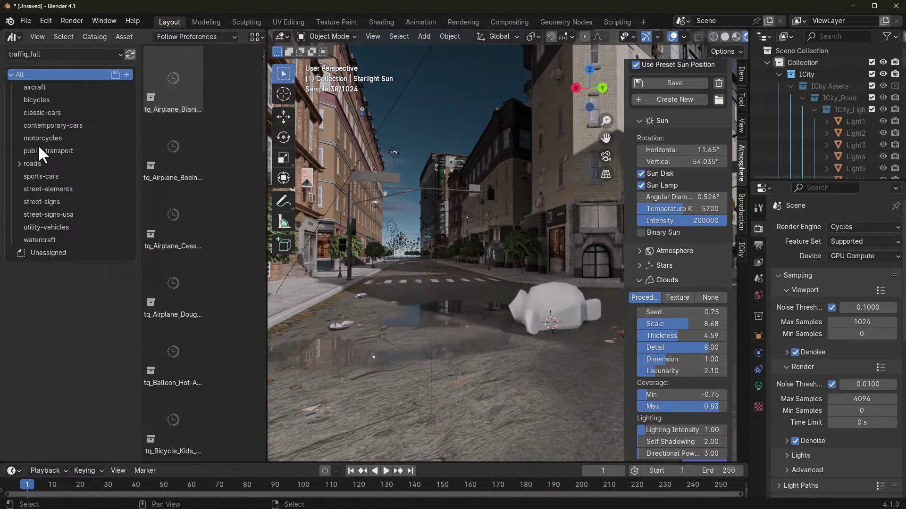
Place the red Shelby Cobra from the classic-cars catalog on the road near the sidewalk and adjust its position.
middle_drag(390, 224, 432, 363)
drag(436, 300, 437, 302)
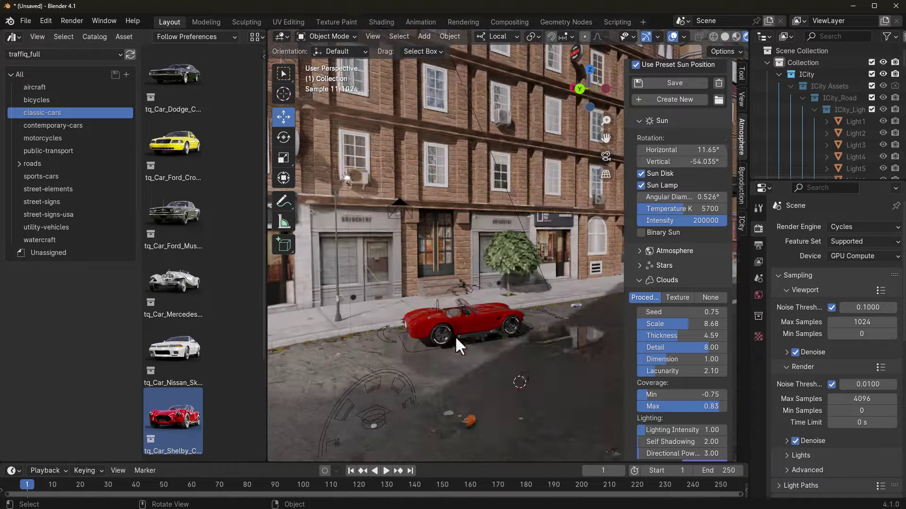
click(455, 336)
middle_drag(455, 336, 531, 395)
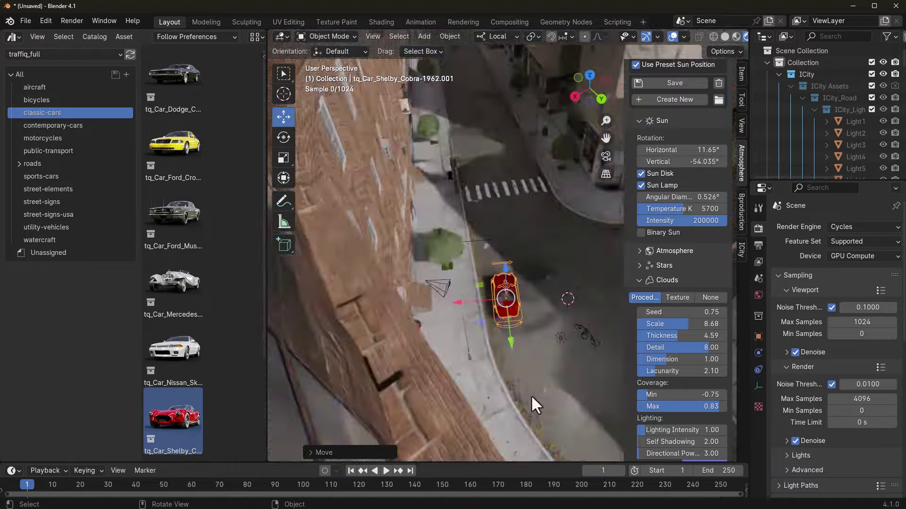
Place the 1965 Ford Mustang from the classic-cars catalog on the road ahead of the red car.
drag(173, 215, 445, 265)
middle_drag(446, 264, 503, 351)
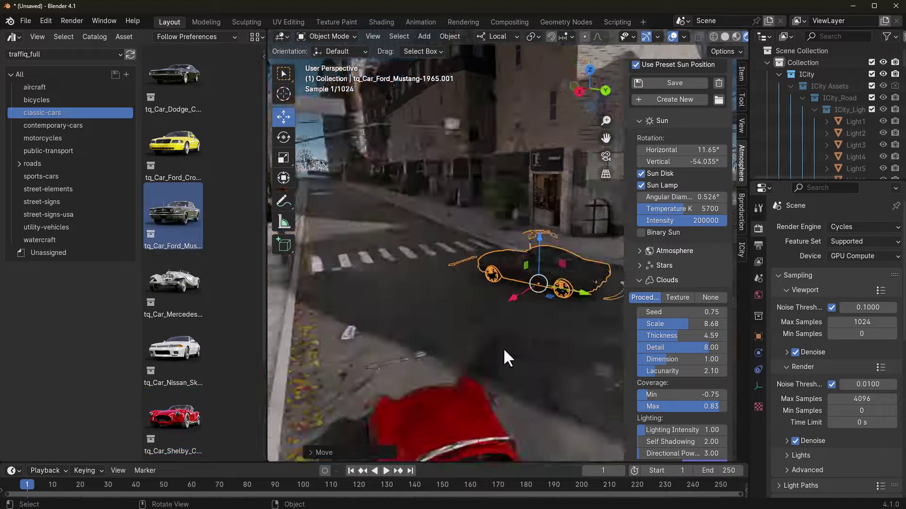
Add the urban fixed-gear bicycle from the bicycles catalog to the corner sidewalk, and move and rotate it into position.
click(36, 99)
drag(173, 284, 556, 291)
middle_drag(556, 291, 472, 283)
drag(420, 259, 556, 305)
middle_drag(556, 305, 504, 303)
scroll(504, 303, up, 3)
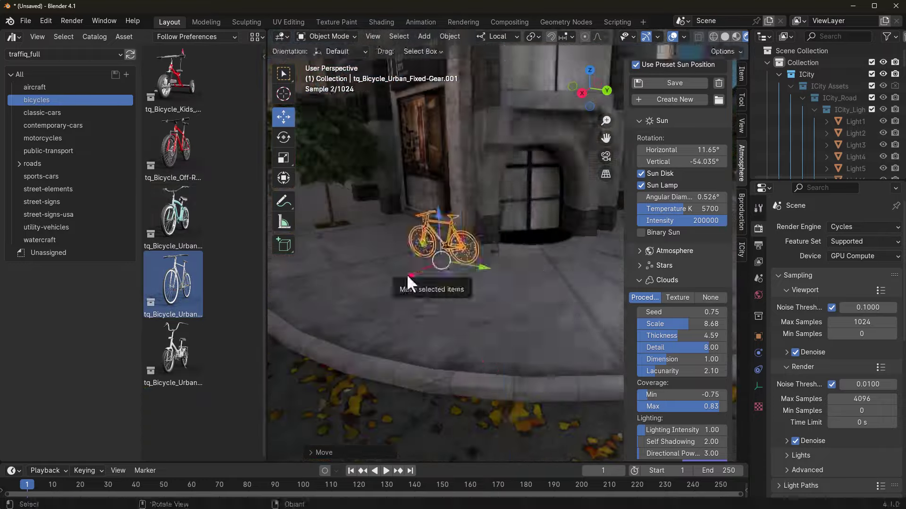
click(283, 137)
middle_drag(407, 274, 378, 283)
drag(377, 302, 351, 287)
Add the Nissan GT-R Nismo from the sports-cars catalog to the road and move it into the lane.
click(42, 176)
shift+middle_drag(443, 330, 415, 368)
drag(173, 410, 473, 340)
click(283, 117)
middle_drag(473, 387, 547, 415)
drag(547, 263, 451, 259)
Rotate the Nissan GT-R to align with its lane and close the Asset Browser area.
middle_drag(467, 425, 472, 375)
click(283, 137)
drag(490, 312, 442, 340)
click(283, 117)
middle_drag(442, 341, 425, 326)
drag(269, 34, 213, 47)
middle_drag(354, 338, 391, 368)
Set up a follow-curve crowd in Bproduction with three casual-style characters using a walk animation.
click(740, 211)
click(677, 93)
click(678, 196)
click(514, 264)
click(690, 240)
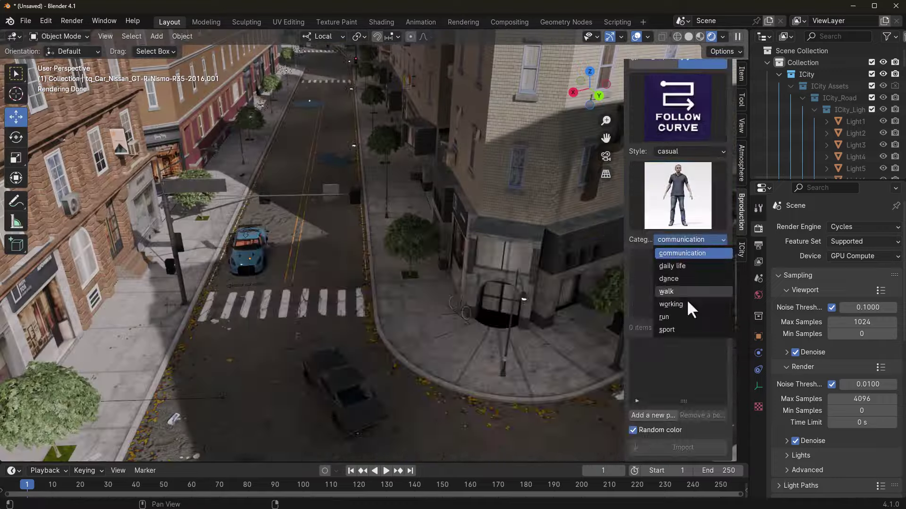
click(679, 315)
click(677, 196)
click(633, 404)
Draw population curves along the corner sidewalks in top view and advance the animation to frame 148.
scroll(584, 414, up, 2)
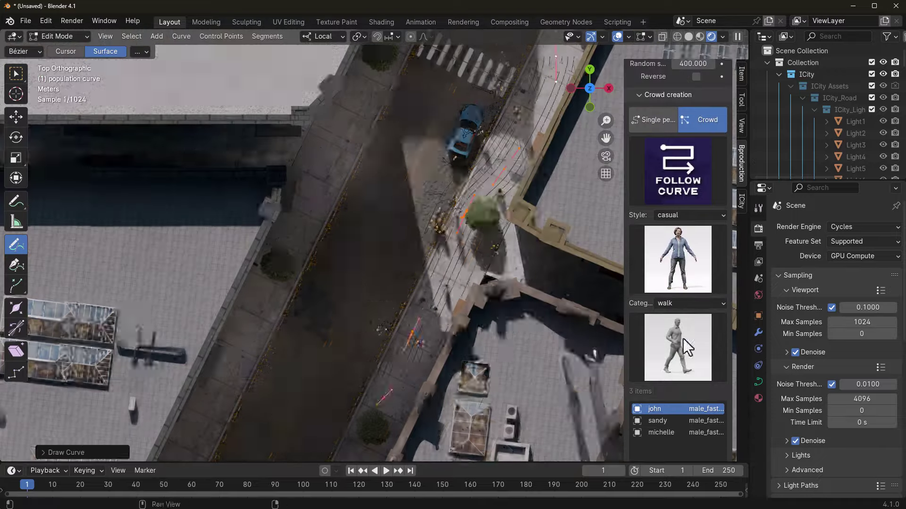
scroll(683, 338, up, 3)
middle_drag(424, 198, 362, 111)
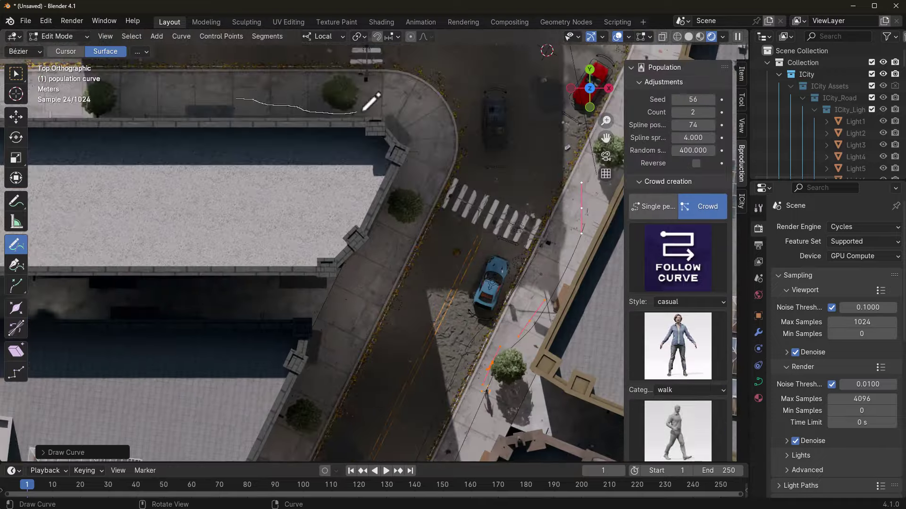
drag(445, 139, 332, 379)
mouse_move(332, 380)
middle_down()
mouse_move(412, 301)
mouse_move(304, 350)
middle_up()
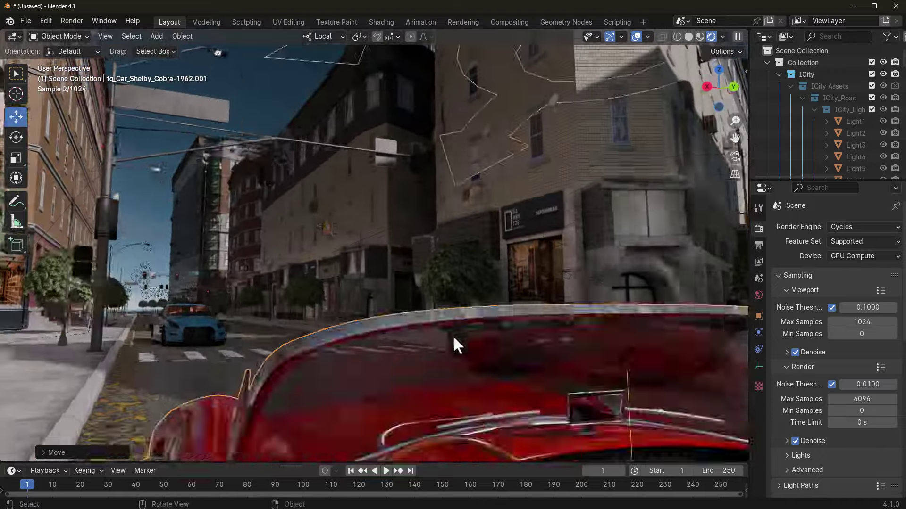
click(307, 477)
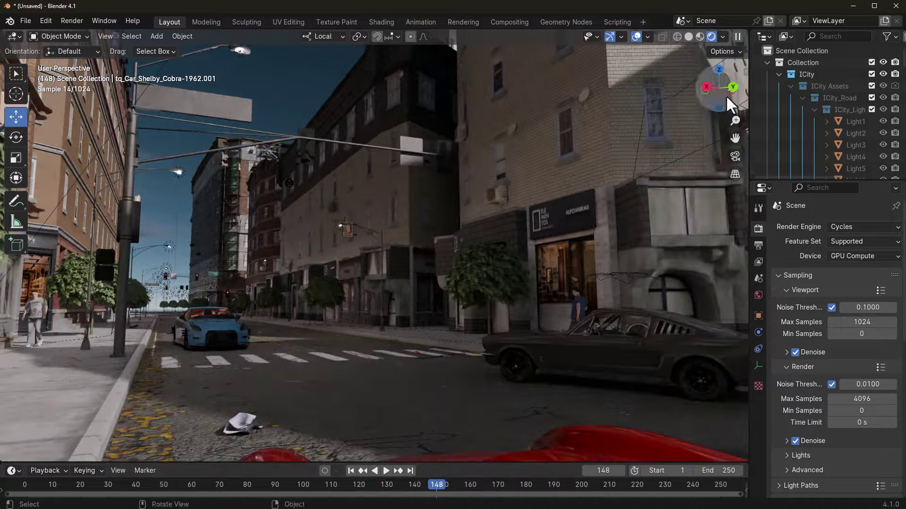
Set the sun's vertical rotation to 17.965° and the atmosphere's density and intensity to 2.
click(746, 71)
scroll(680, 347, down, 2)
drag(670, 356, 707, 356)
mouse_move(710, 380)
mouse_down()
mouse_move(722, 380)
mouse_move(699, 380)
mouse_up()
drag(684, 309, 695, 309)
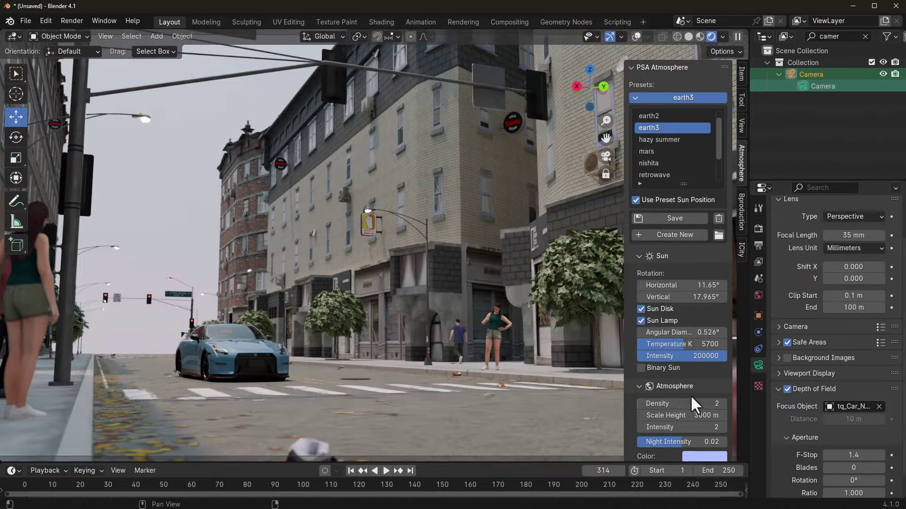
Try the thick fog preset and other atmosphere presets, and reapply earth3.
scroll(690, 395, down, 10)
scroll(679, 321, up, 10)
click(678, 164)
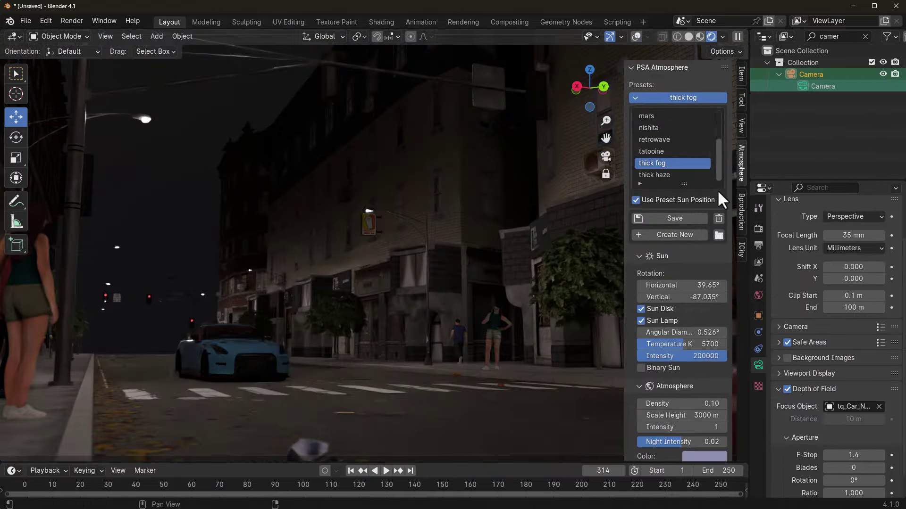
click(679, 151)
scroll(670, 133, up, 3)
click(676, 149)
scroll(672, 136, up, 1)
click(664, 139)
Rotate the sun to -25.35° horizontally and -53.035° vertically, and reframe the camera view of the street.
scroll(663, 283, down, 2)
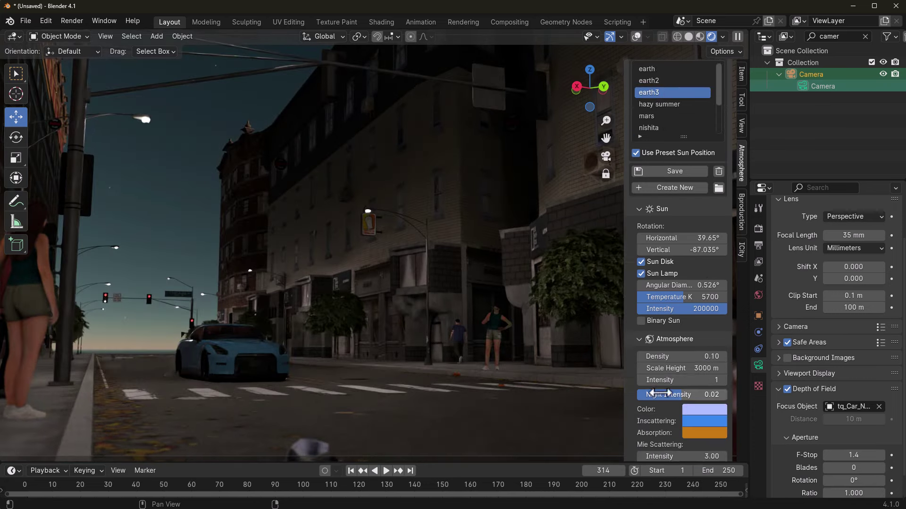
drag(675, 357, 646, 356)
scroll(684, 382, down, 6)
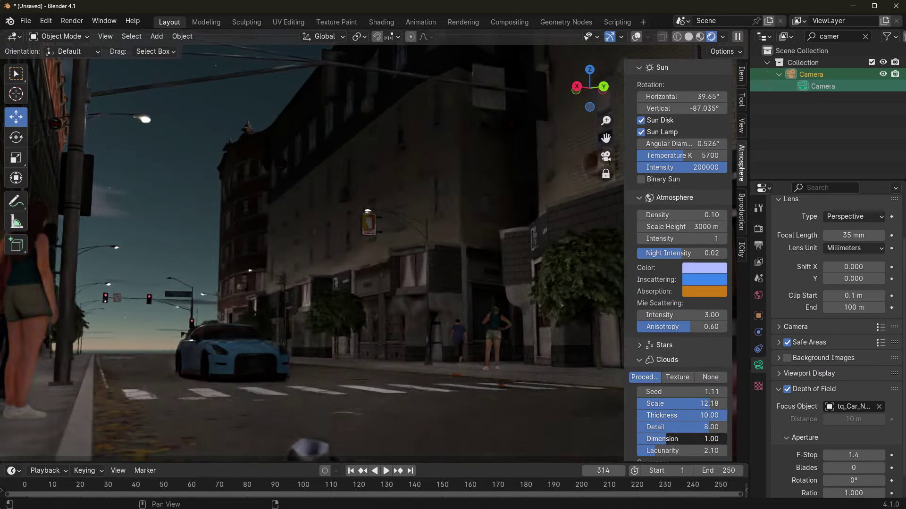
scroll(684, 439, up, 8)
mouse_move(682, 298)
mouse_down()
mouse_move(711, 297)
mouse_move(698, 297)
mouse_up()
mouse_move(682, 285)
mouse_down()
mouse_move(652, 285)
mouse_move(691, 298)
mouse_up()
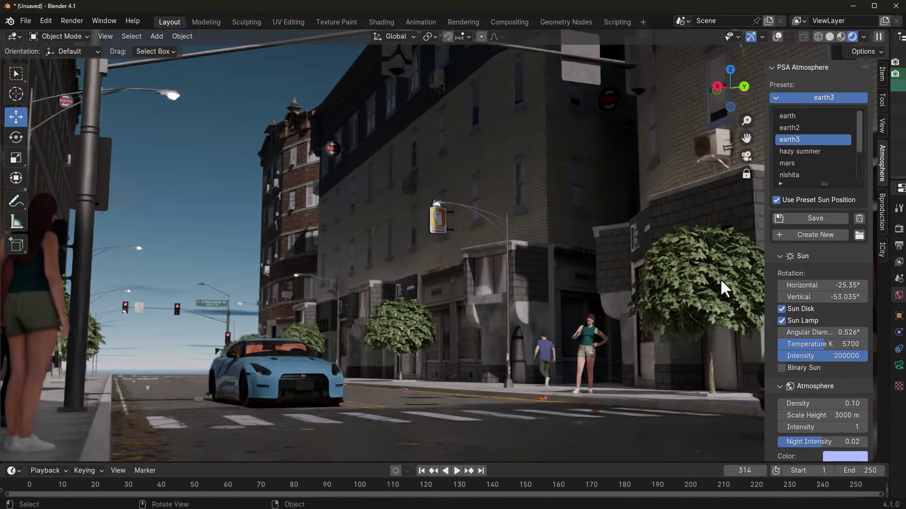
key(n)
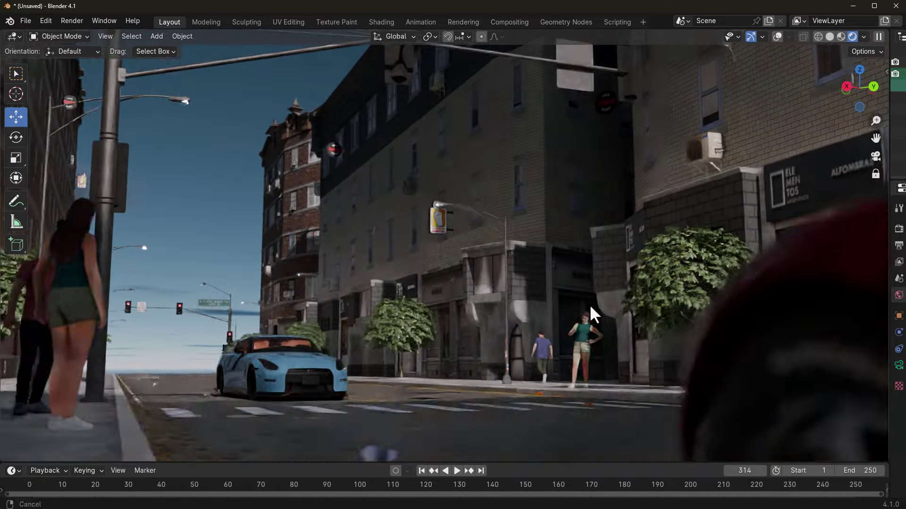
middle_drag(590, 307, 343, 340)
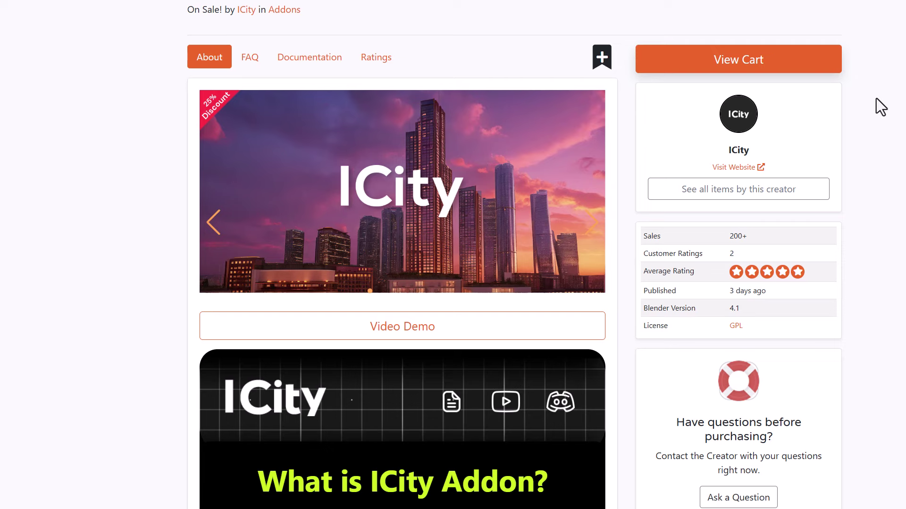
Examine the ICity product page and the marketplace's listing of building generator add-ons in the browser.
scroll(874, 87, down, 1)
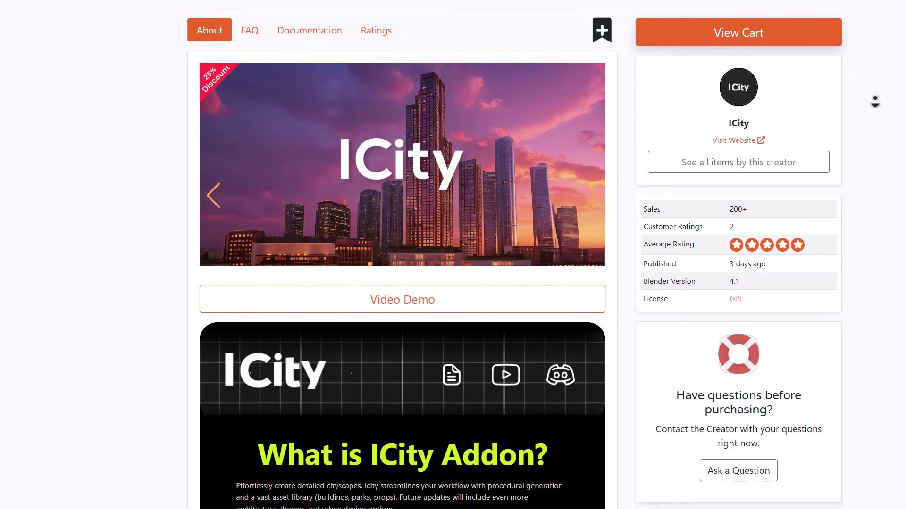
scroll(875, 101, down, 1)
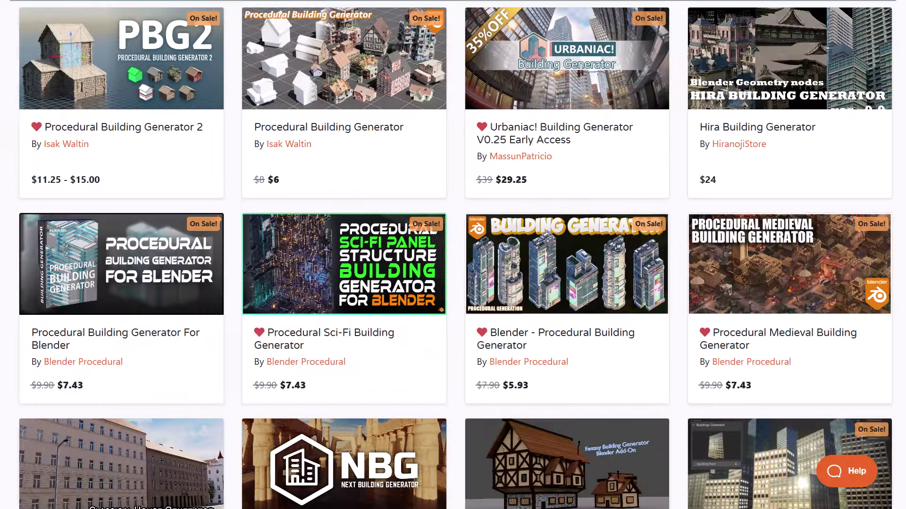
scroll(452, 255, down, 1)
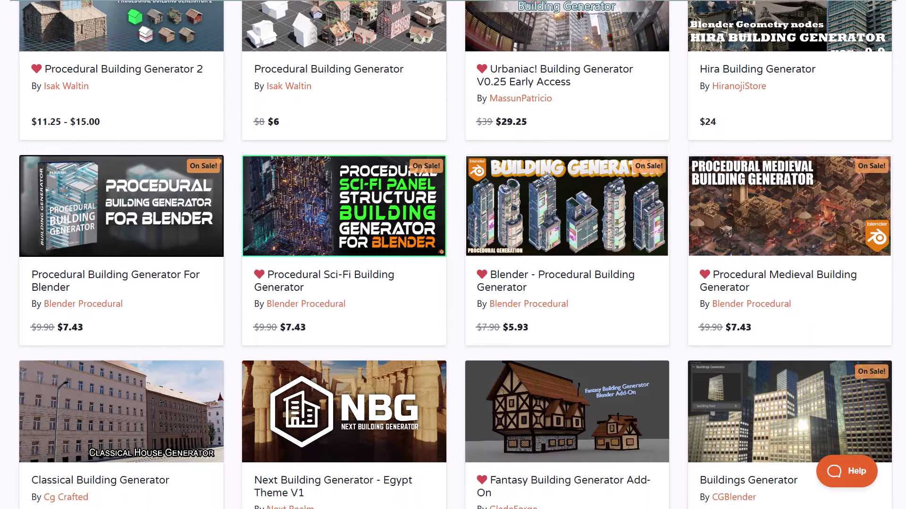
scroll(453, 255, down, 2)
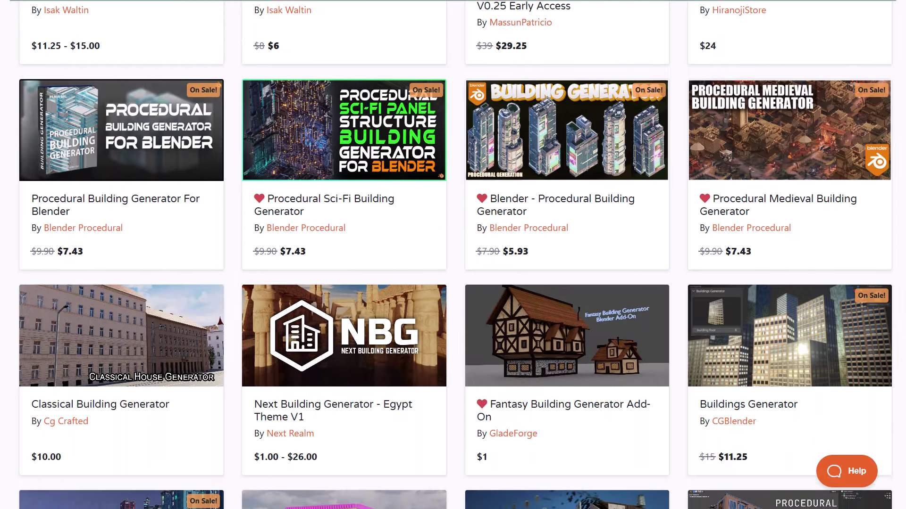
scroll(453, 255, down, 2)
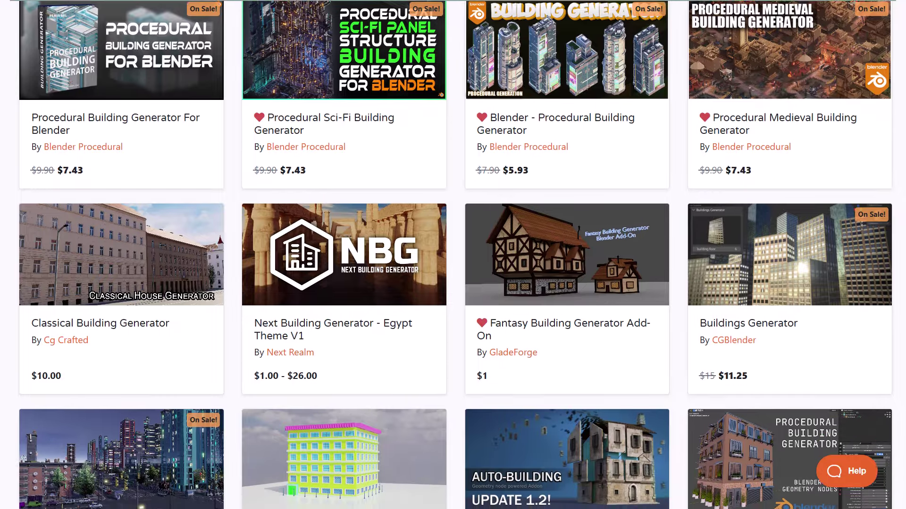
scroll(453, 255, down, 2)
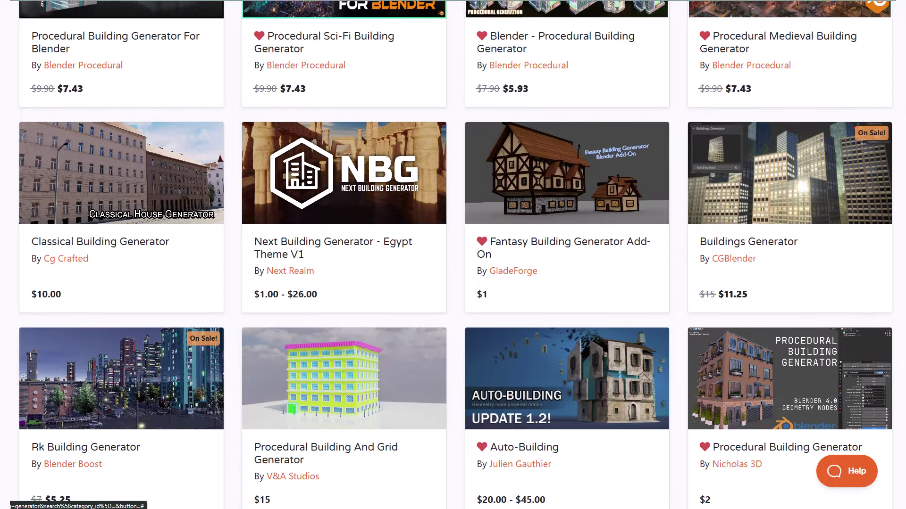
scroll(453, 255, down, 2)
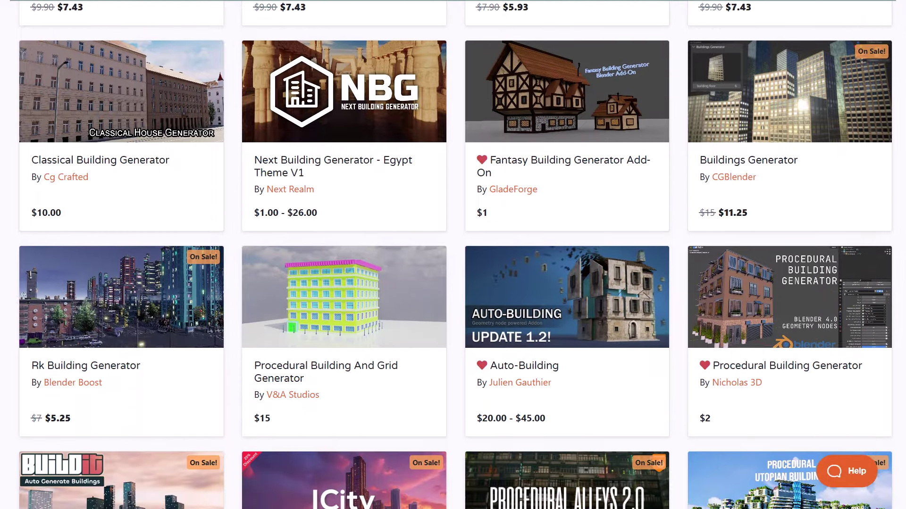
scroll(453, 254, down, 1)
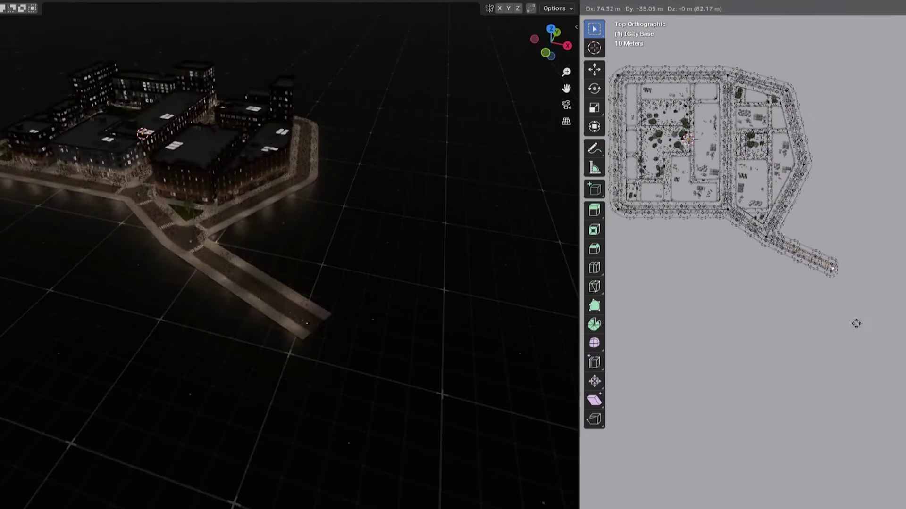
Extrude new road branches from the end of the ICity Base road in top view.
key(e)
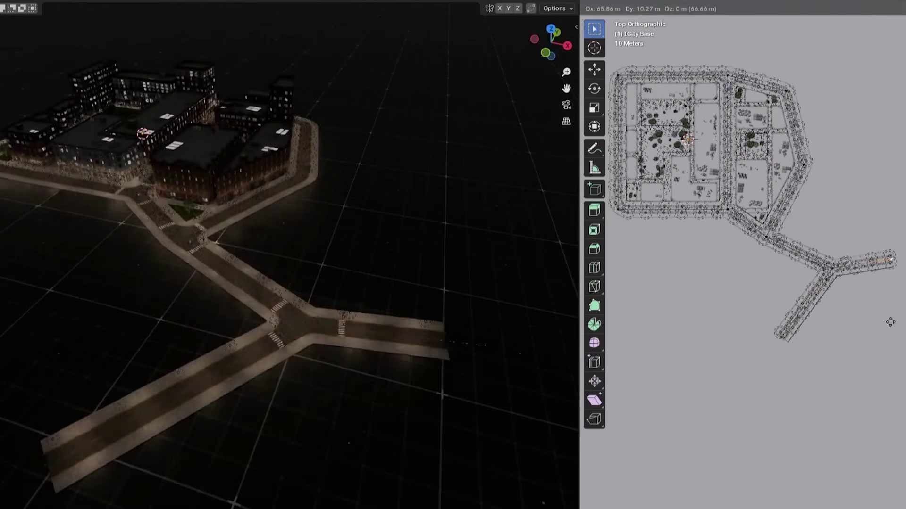